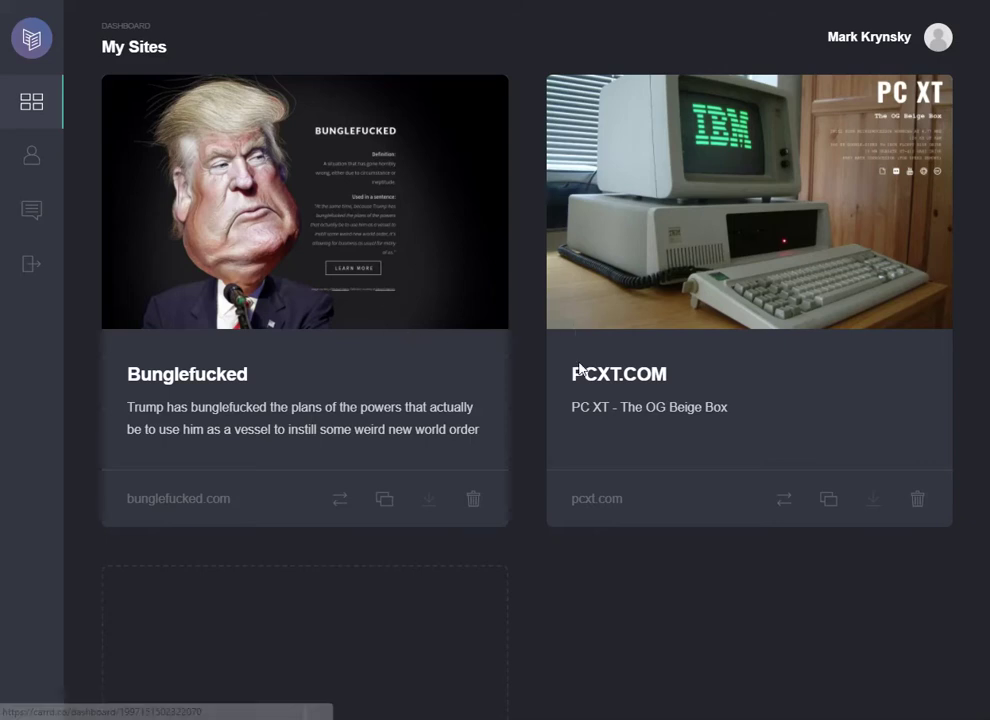
- Start a new site from the John Smith template and open the section background settings
scroll(726, 557, "down", 3)
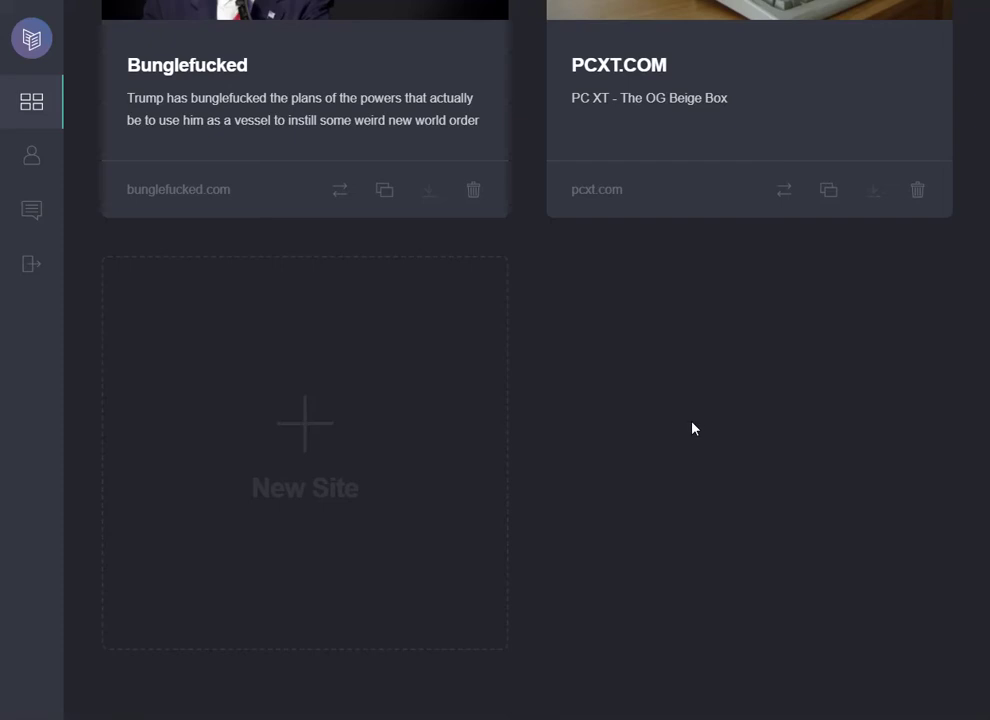
left_click(440, 405)
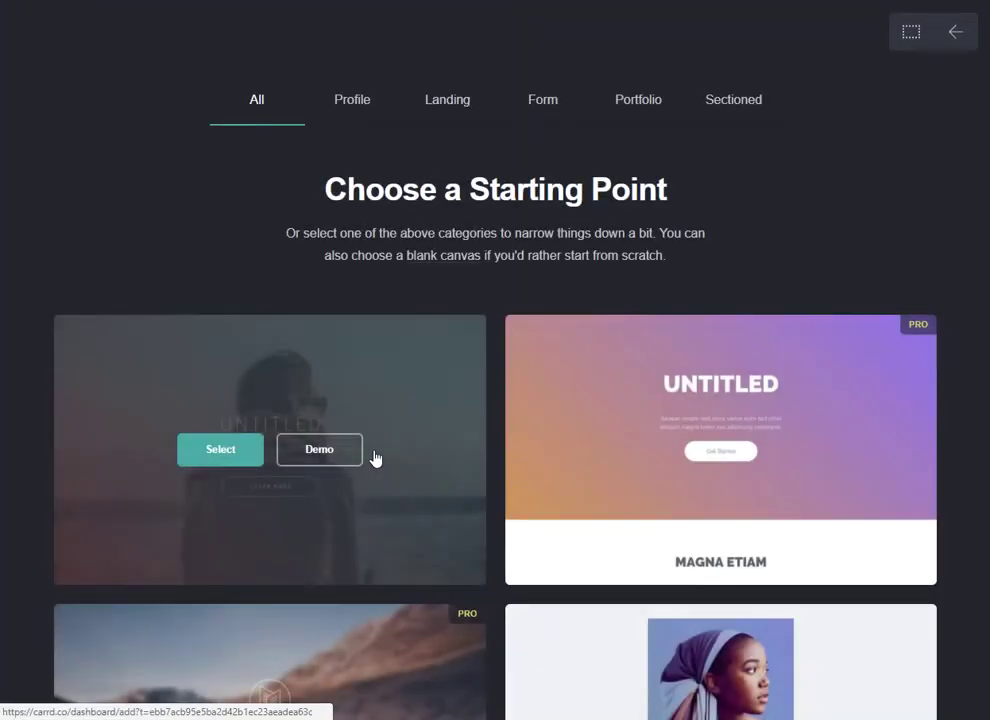
scroll(957, 235, "down", 6)
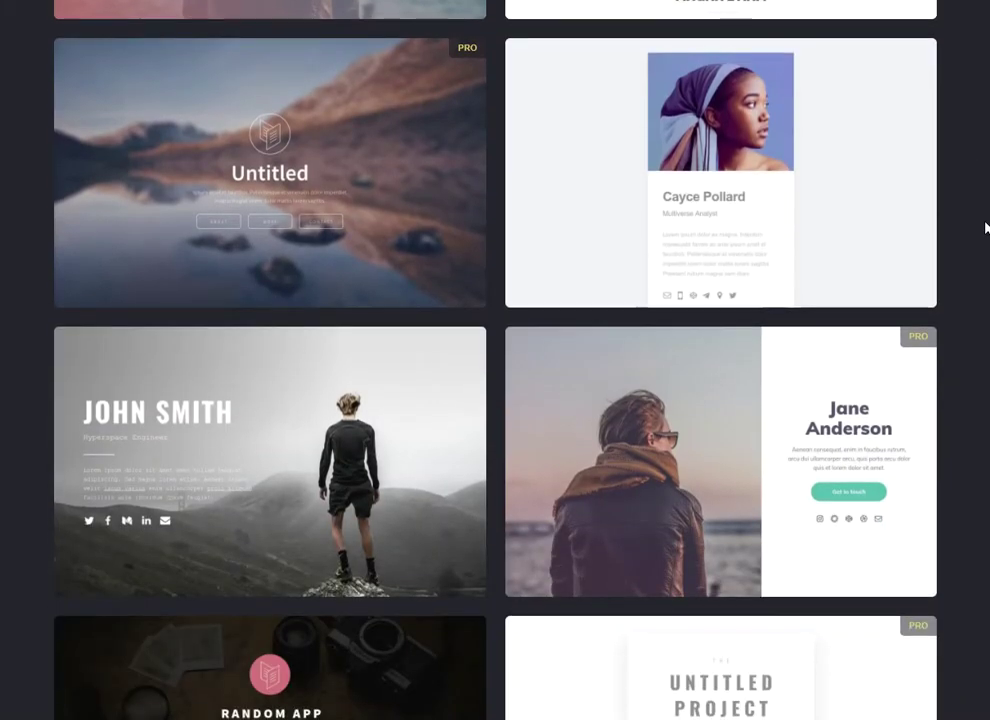
scroll(980, 230, "down", 3)
scroll(980, 229, "up", 1)
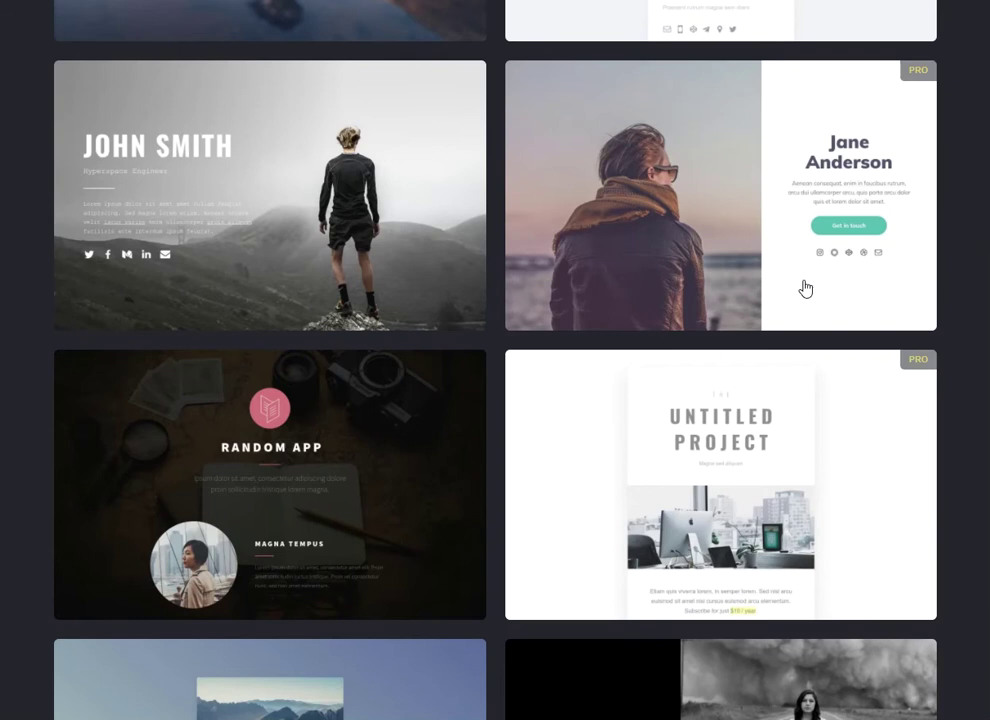
mouse_move(331, 250)
left_click(203, 229)
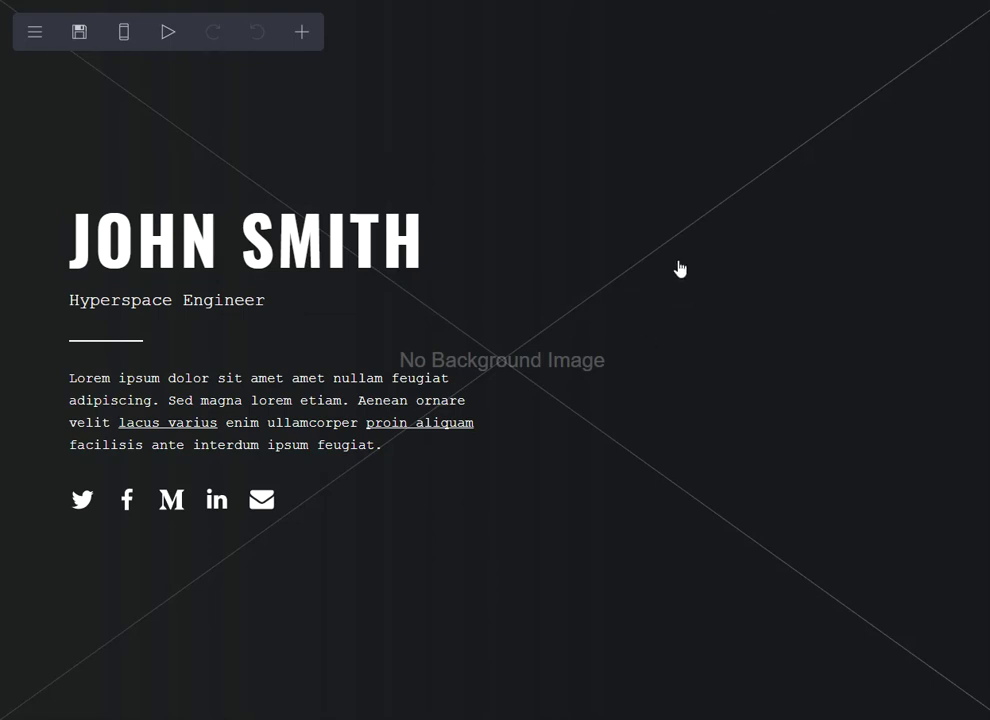
left_click(678, 267)
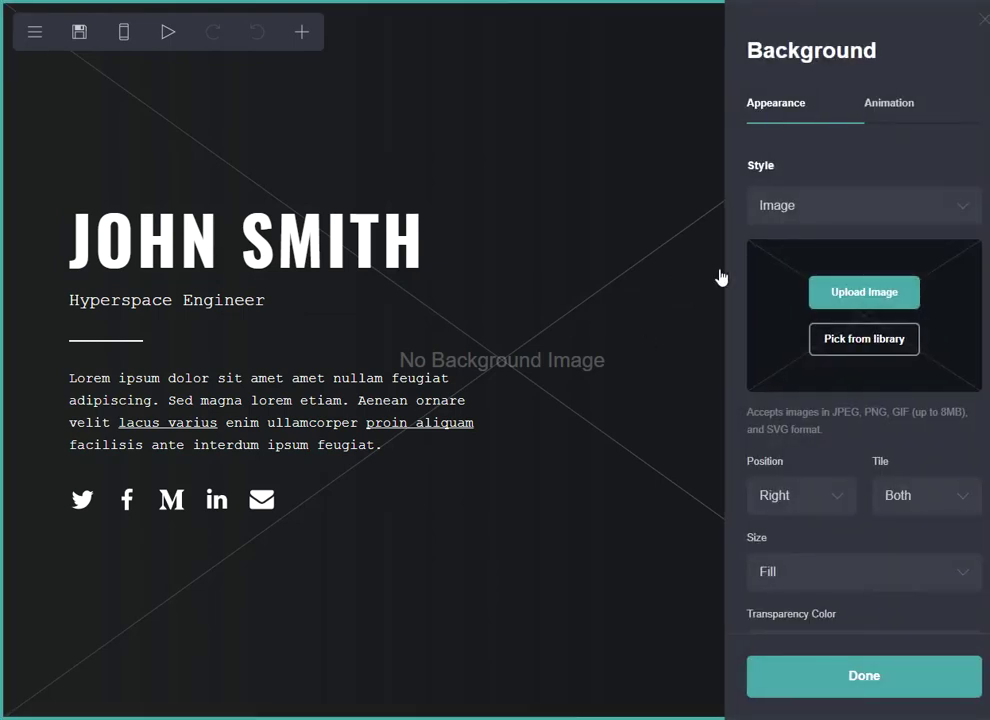
- Upload the street photo as the section background, with the crop expanded to the full image
left_click(882, 352)
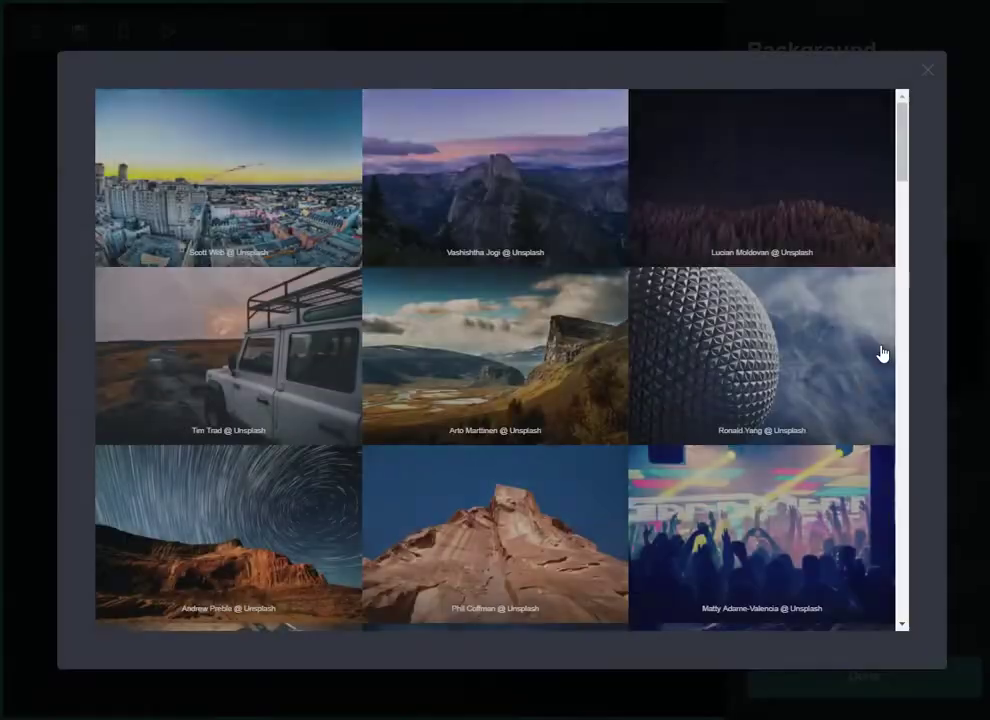
left_click(928, 73)
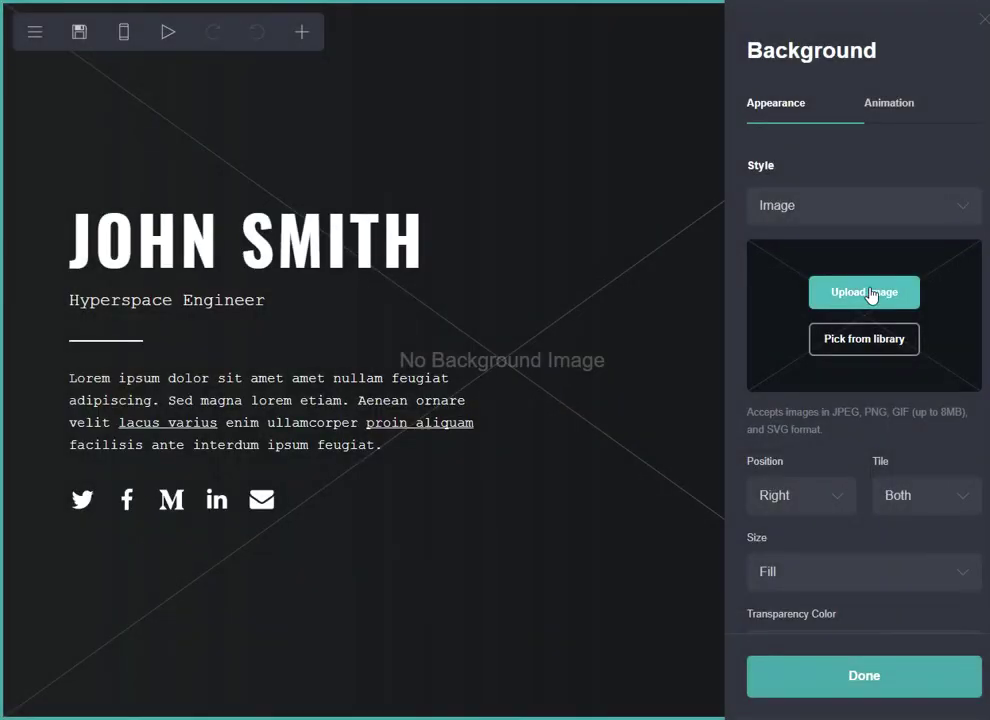
left_click(872, 293)
double_click(370, 65)
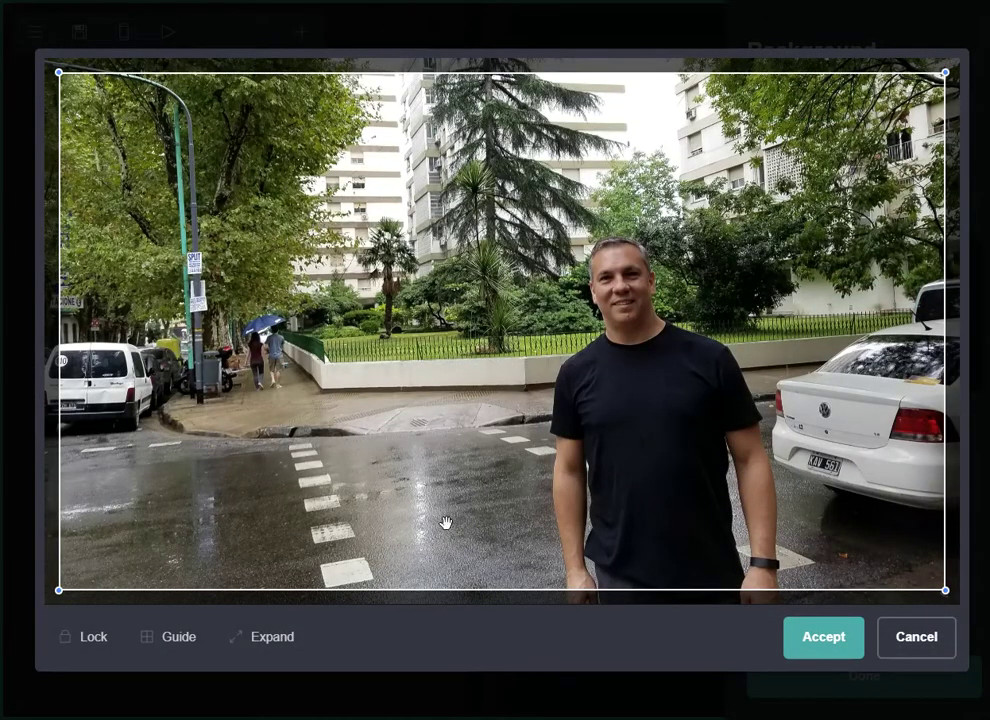
left_click(272, 640)
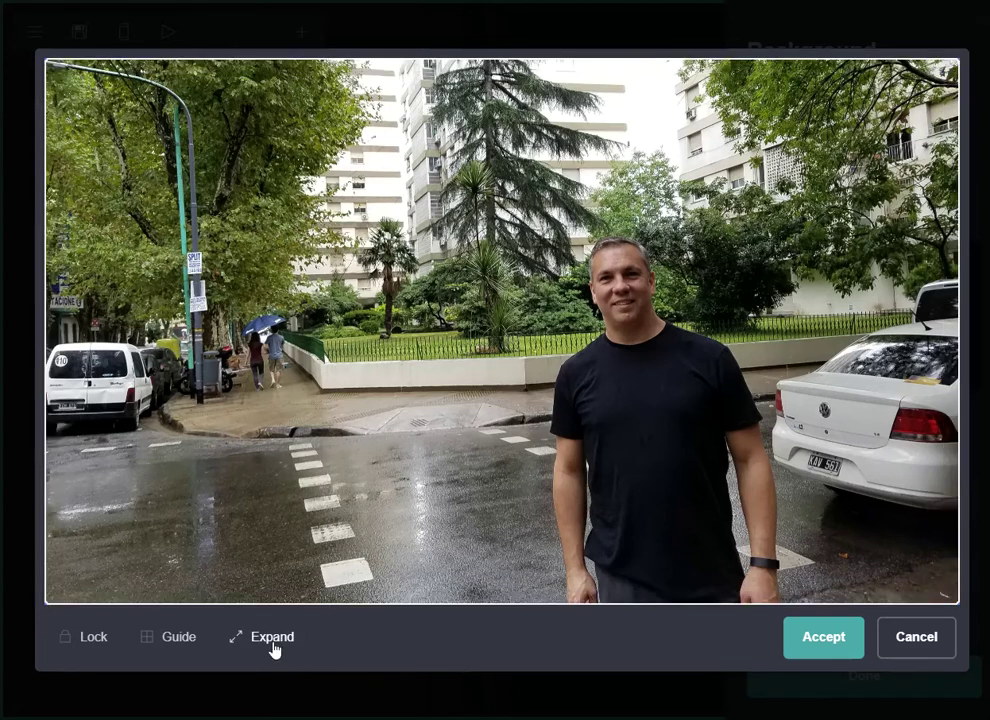
left_click(825, 648)
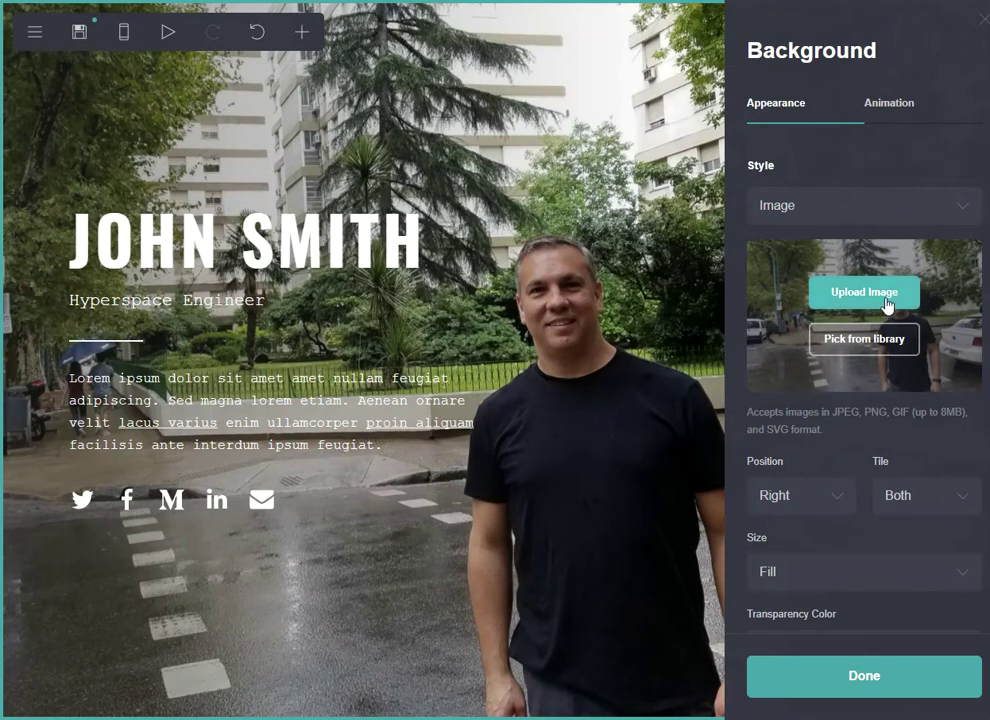
- Keep the background style set to Image
left_click(872, 215)
left_click(872, 215)
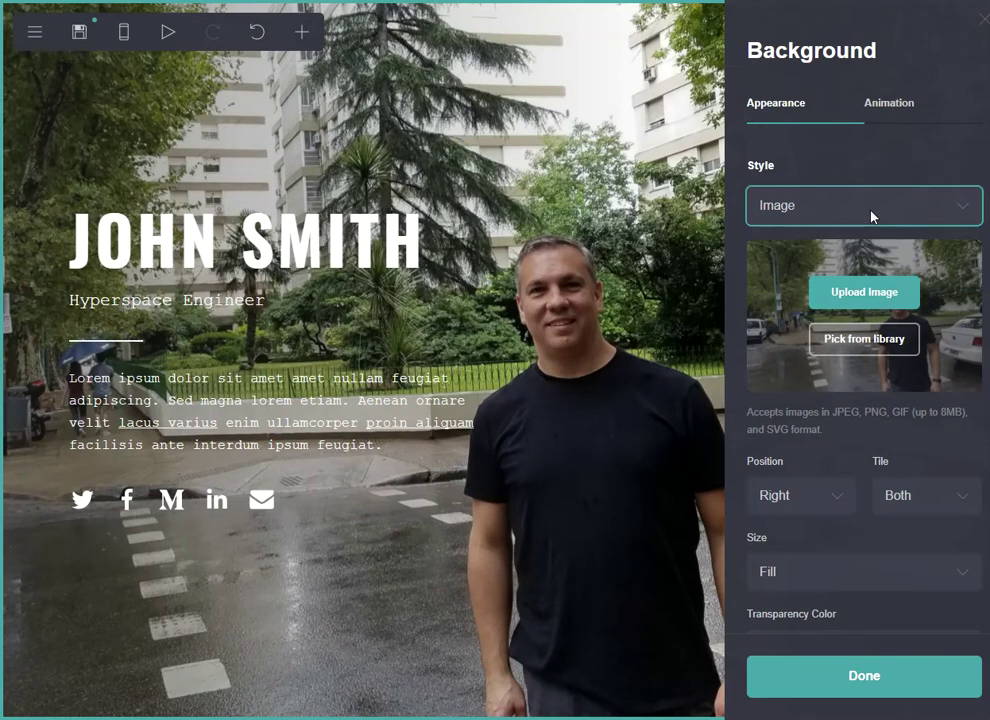
left_click(850, 217)
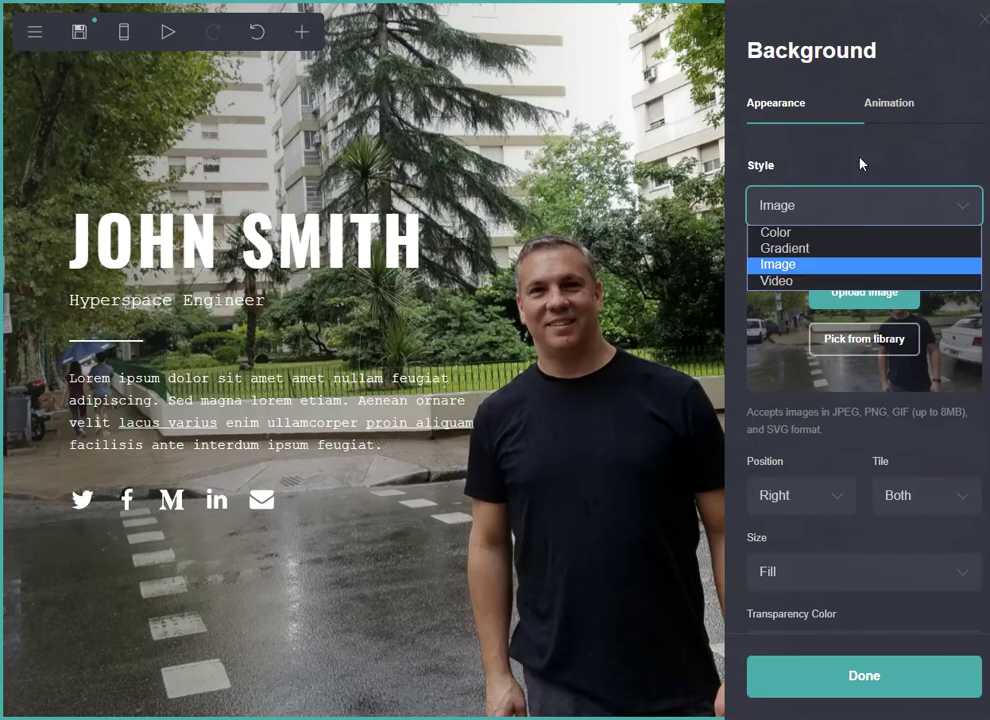
left_click(857, 263)
scroll(860, 470, "down", 3)
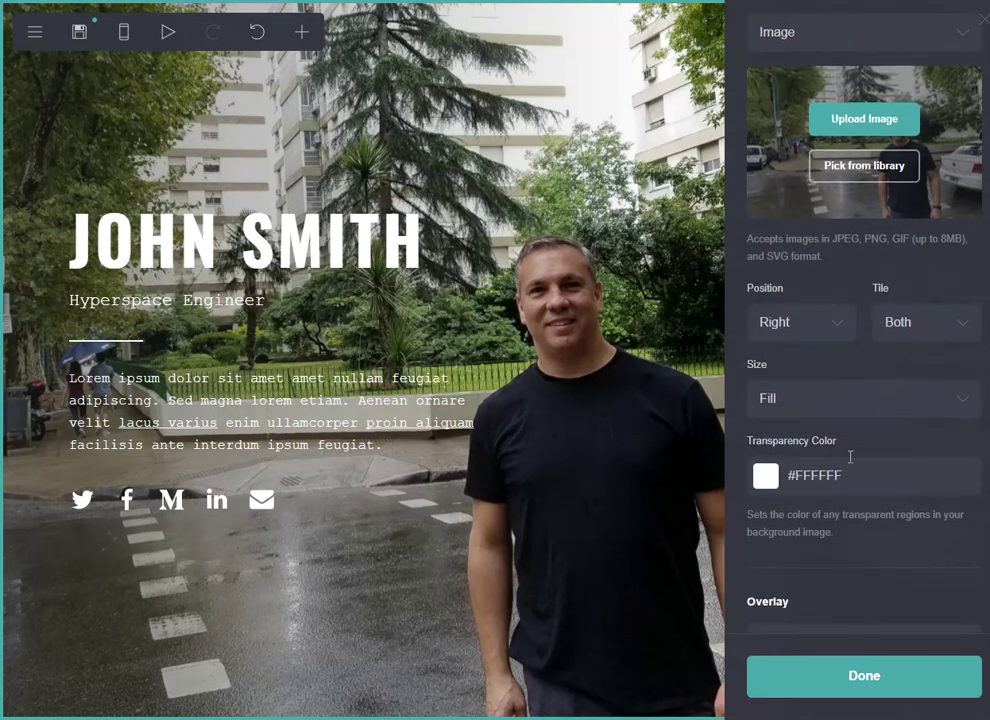
- Try Fit and Default sizes, then set the background image size back to Fill
left_click(818, 410)
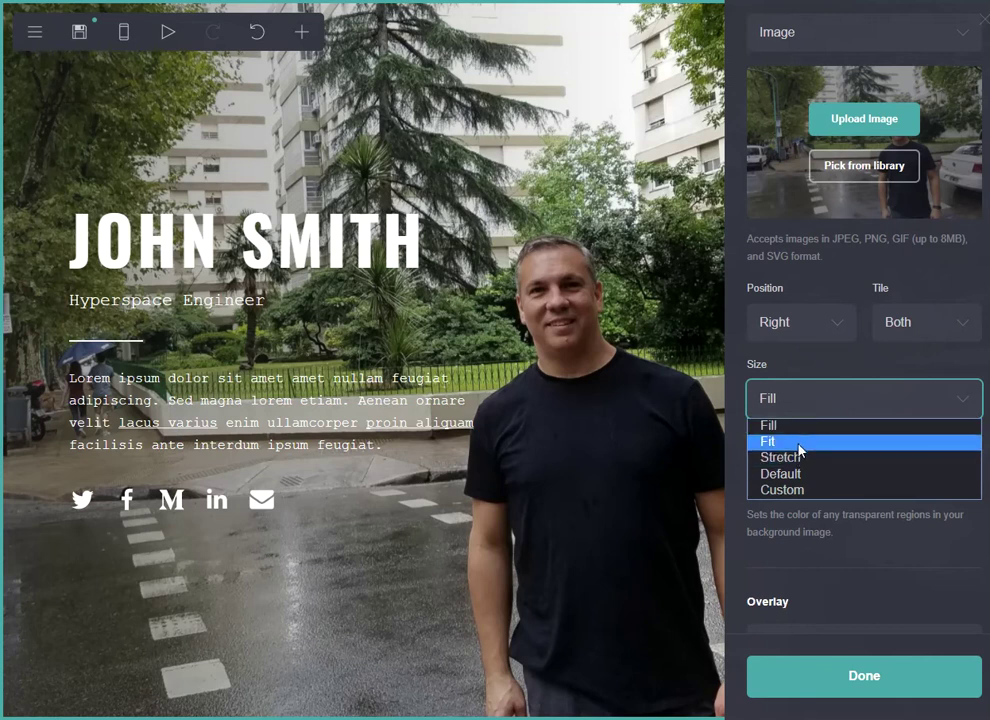
left_click(799, 444)
left_click(807, 400)
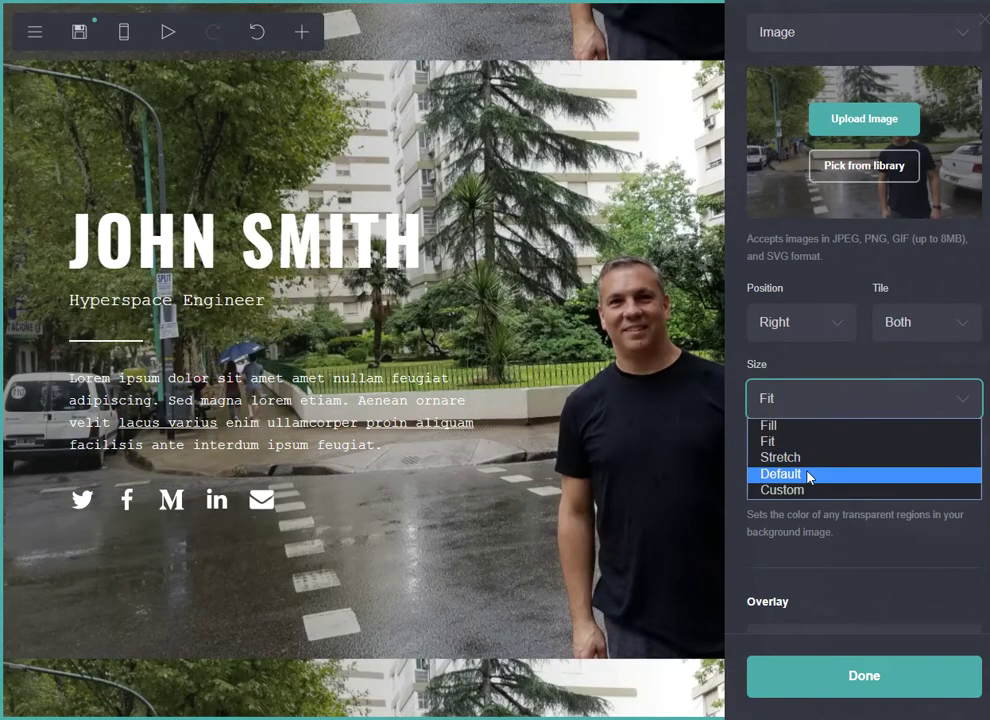
left_click(808, 473)
left_click(812, 400)
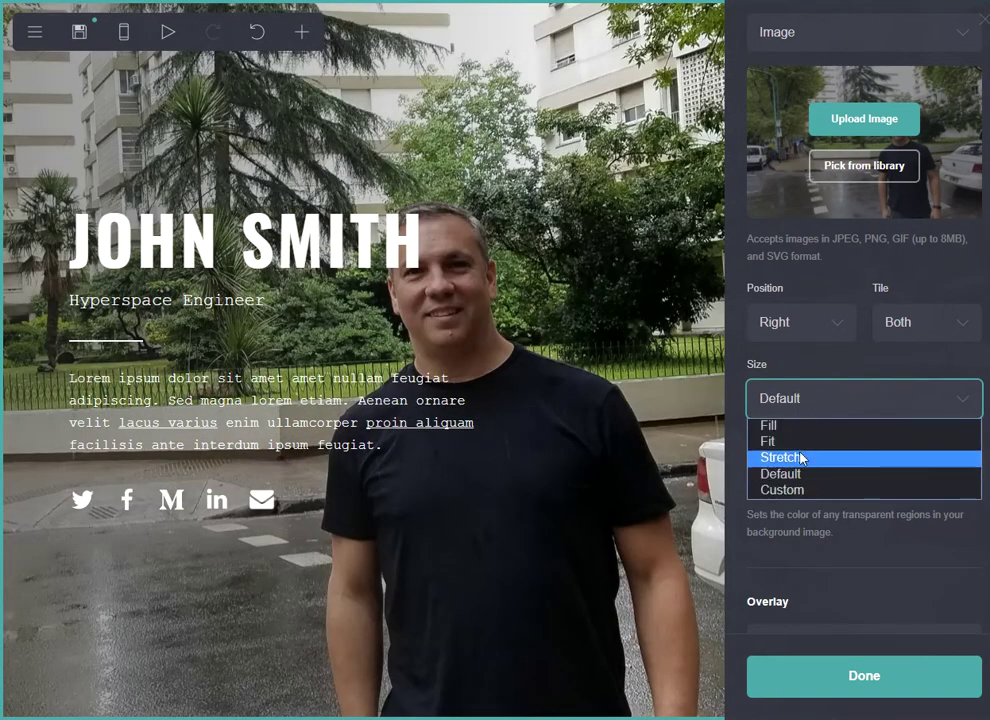
left_click(799, 427)
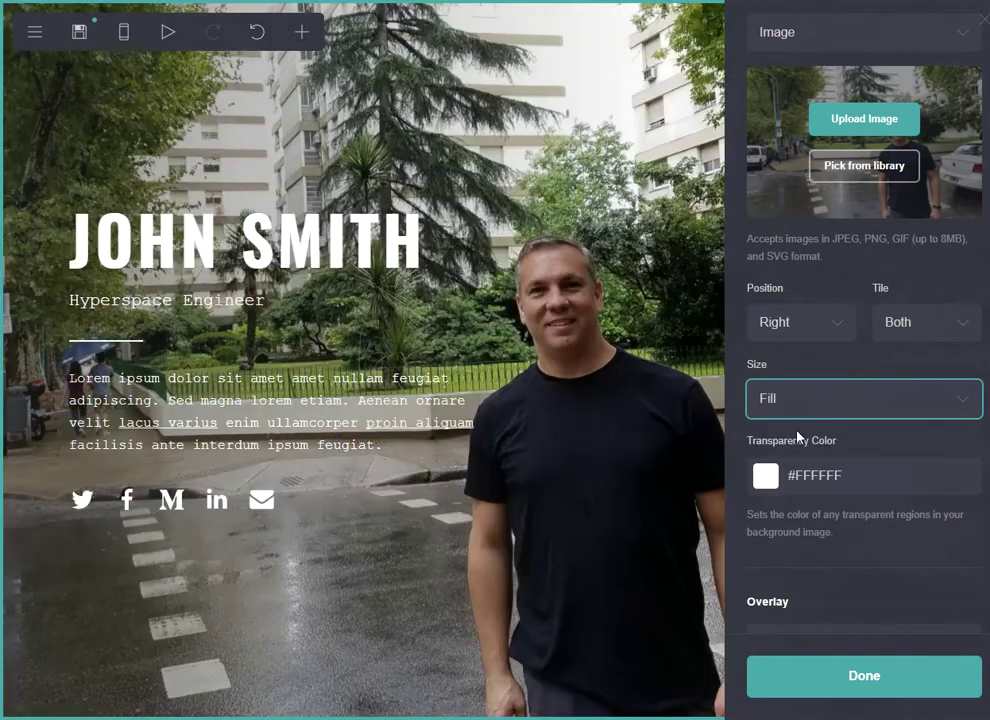
left_click(910, 452)
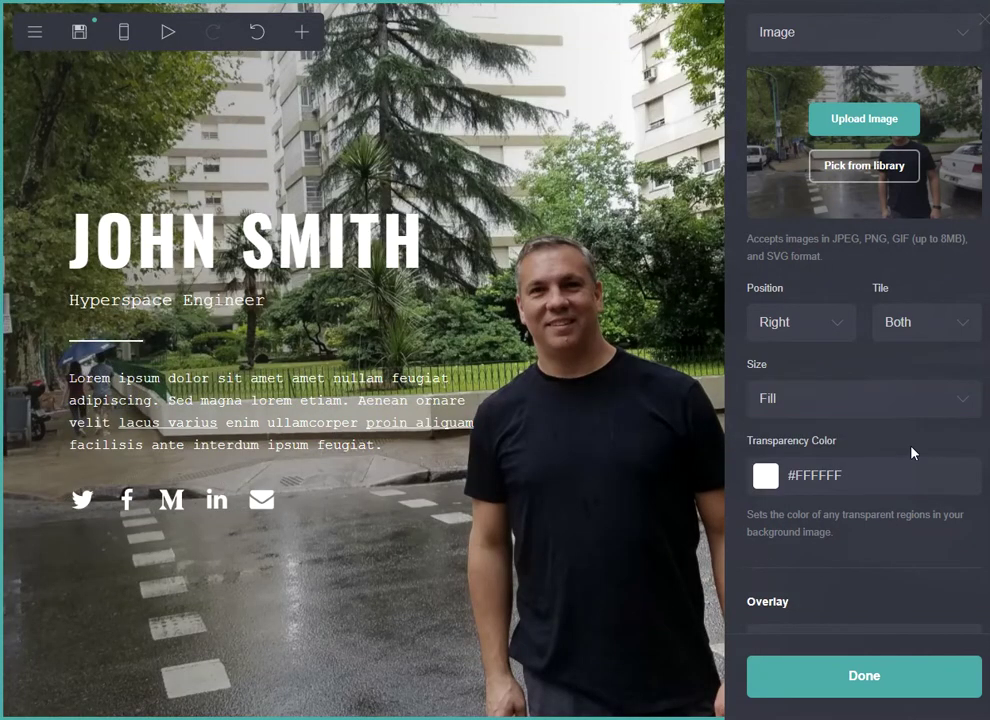
scroll(936, 466, "down", 3)
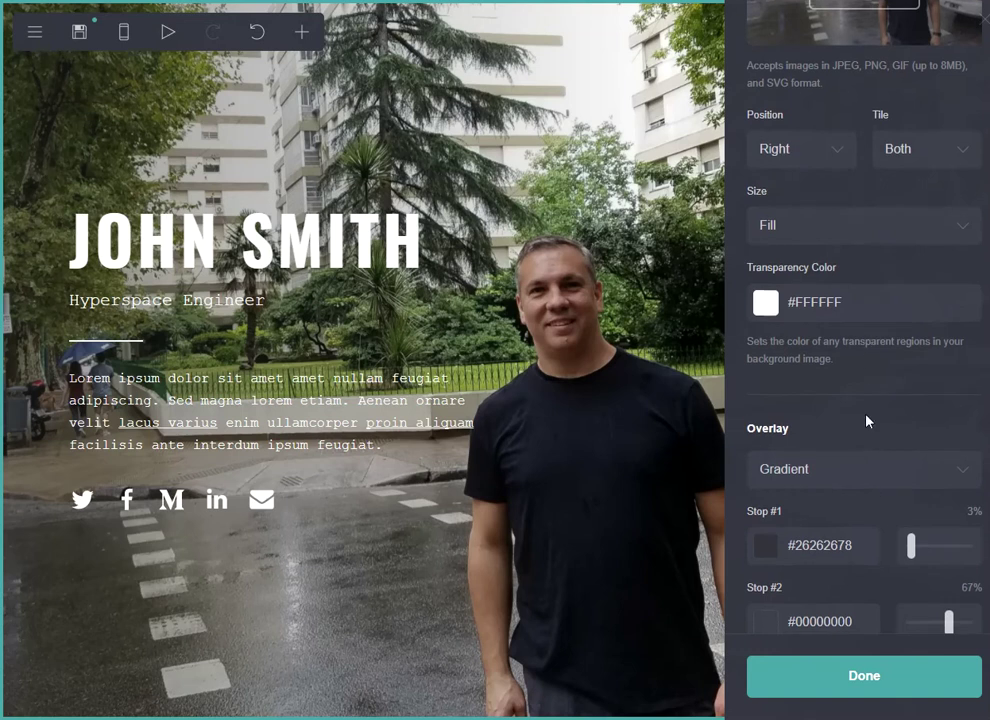
scroll(870, 540, "down", 2)
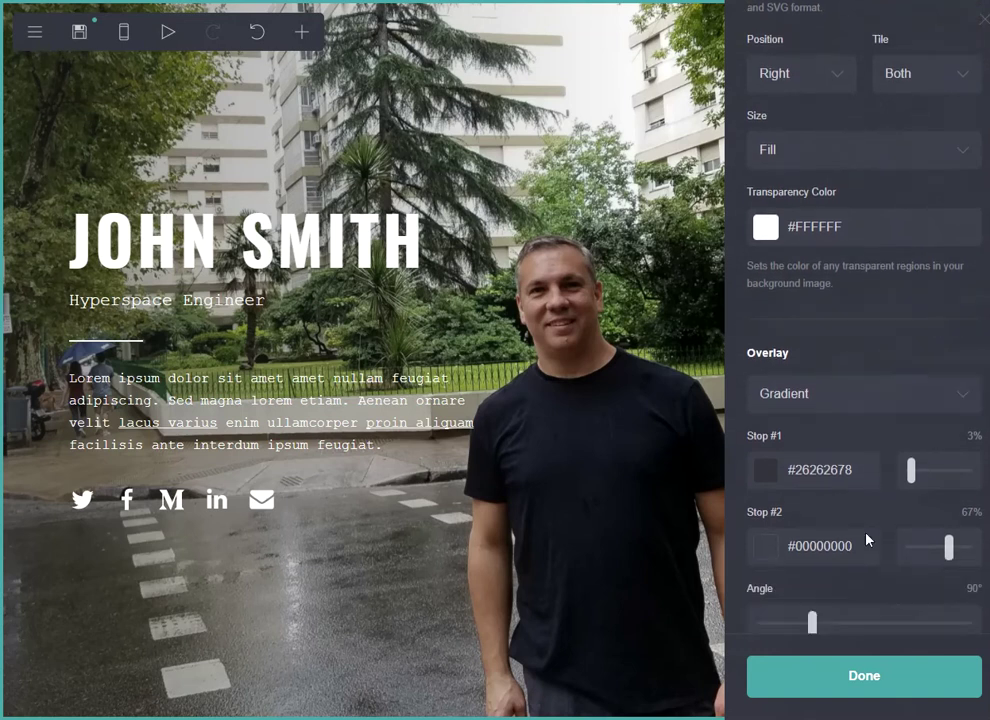
- Set the background overlay to a semi-transparent dark grey Color, #302F2F9E
left_click(827, 376)
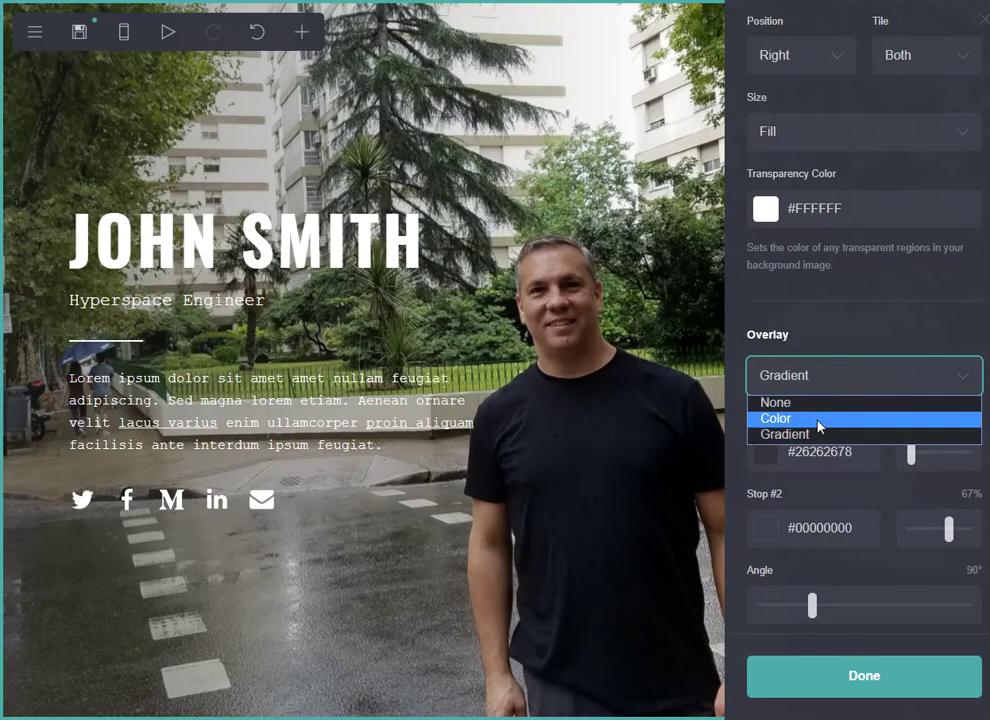
left_click(819, 420)
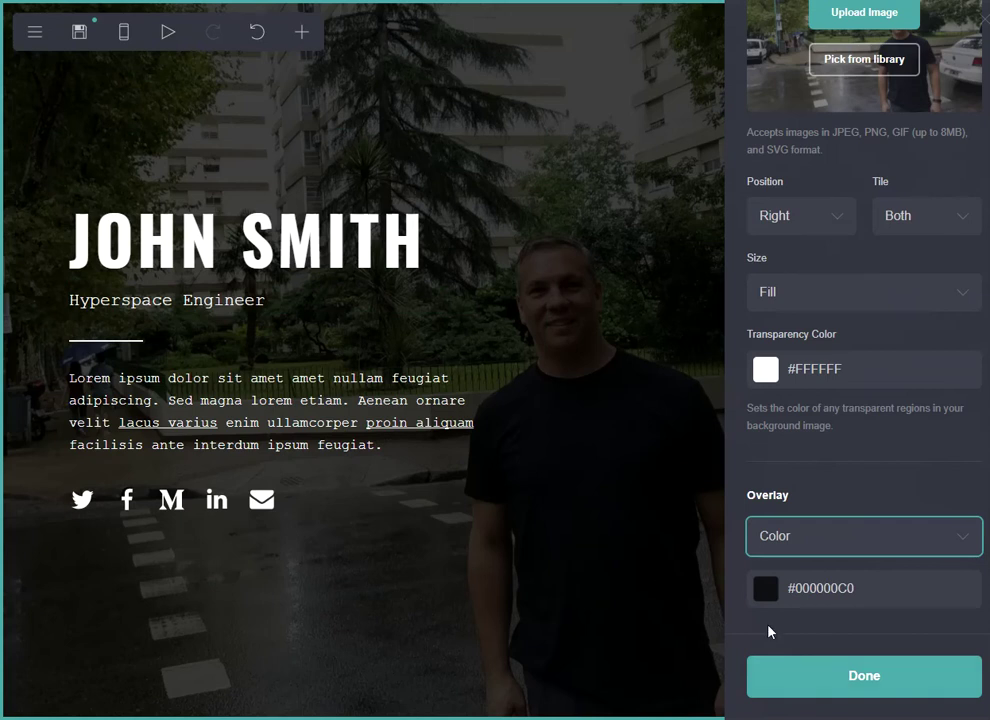
left_click(846, 590)
scroll(846, 588, "down", 3)
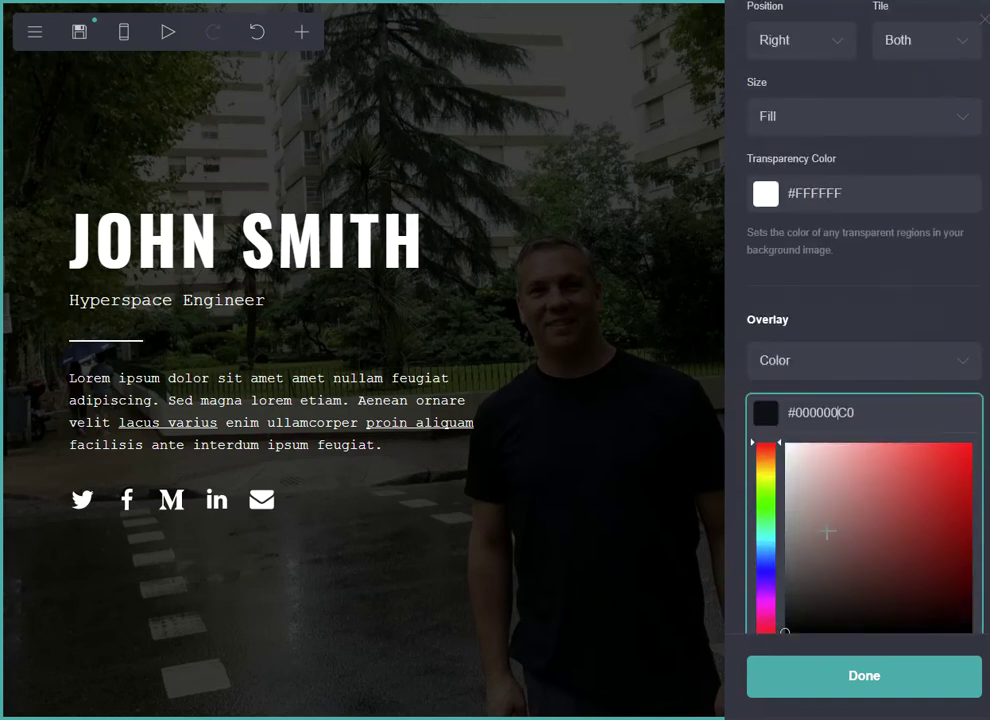
mouse_move(809, 430)
left_mouse_down()
mouse_move(787, 460)
mouse_move(789, 533)
left_mouse_up()
mouse_move(879, 606)
left_mouse_down()
mouse_move(851, 606)
mouse_move(913, 594)
mouse_move(889, 594)
left_mouse_up()
left_click(866, 690)
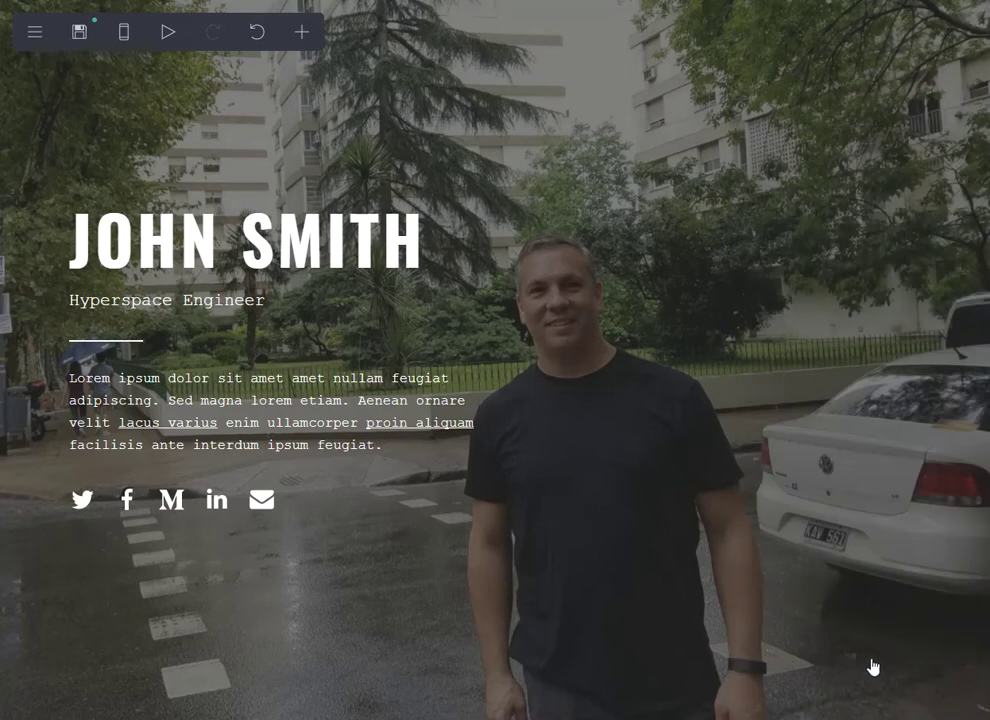
- Briefly set the overlay to None, then restore the #302F2F9E colour overlay
left_click(876, 527)
scroll(876, 530, "down", 3)
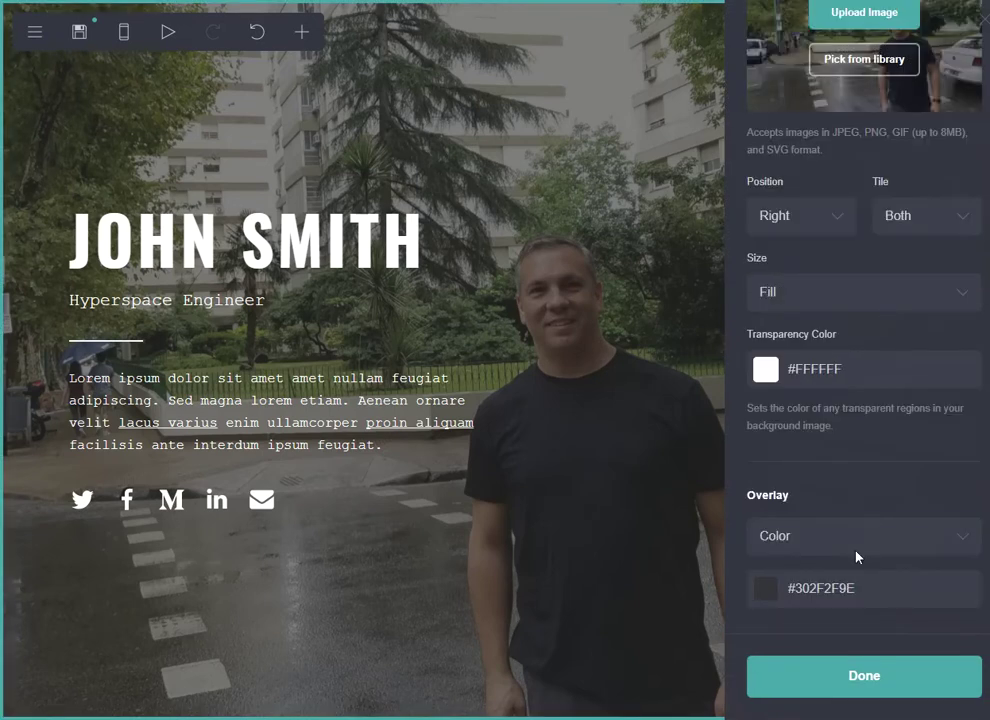
left_click(857, 550)
left_click(825, 563)
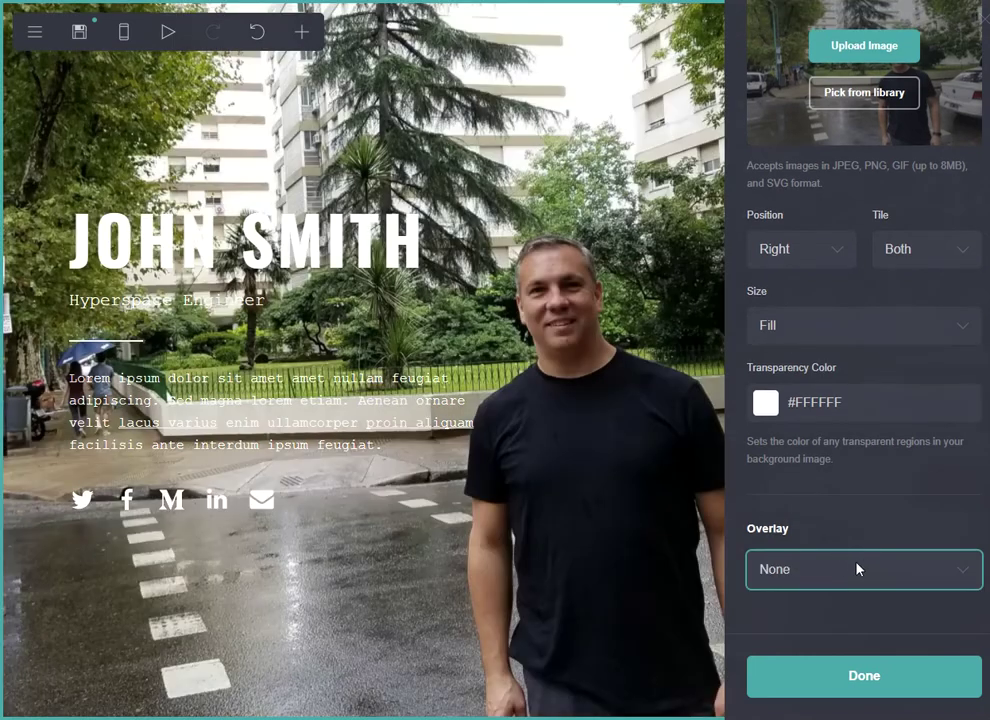
left_click(857, 568)
left_click(842, 616)
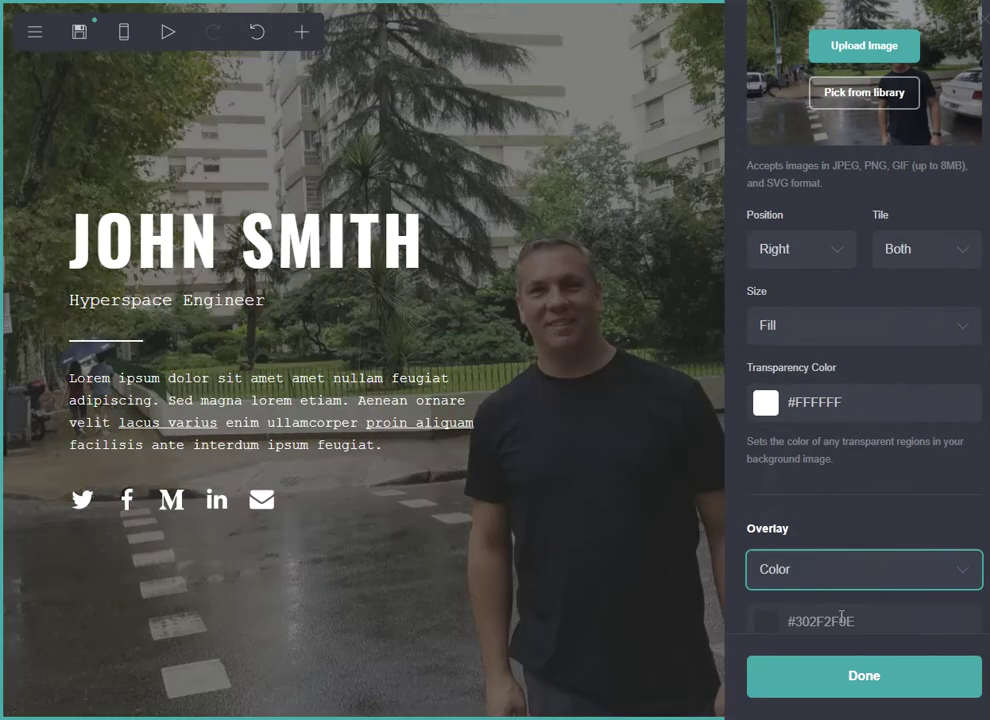
scroll(886, 550, "down", 1)
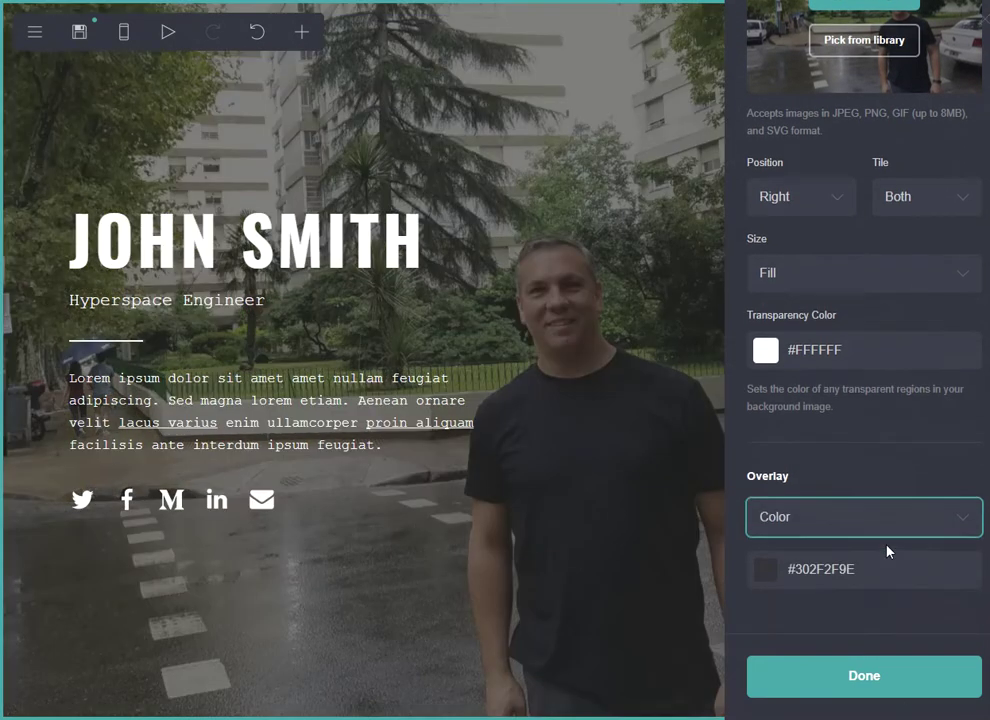
left_click(864, 676)
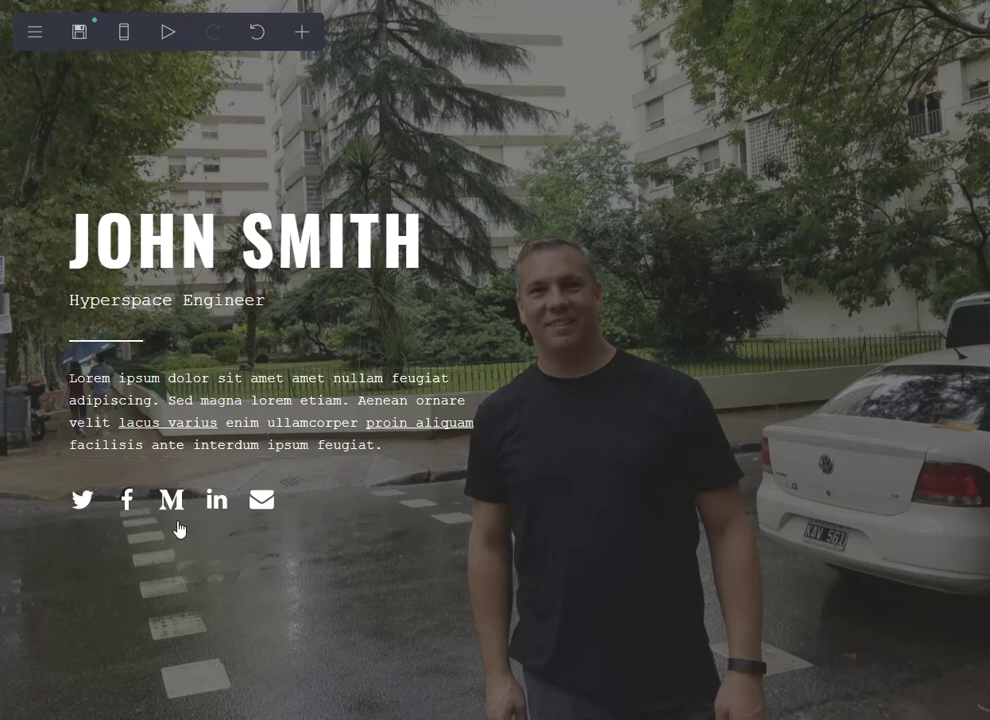
- Replace the JOHN SMITH heading text with Mark Krynsky
left_click(234, 269)
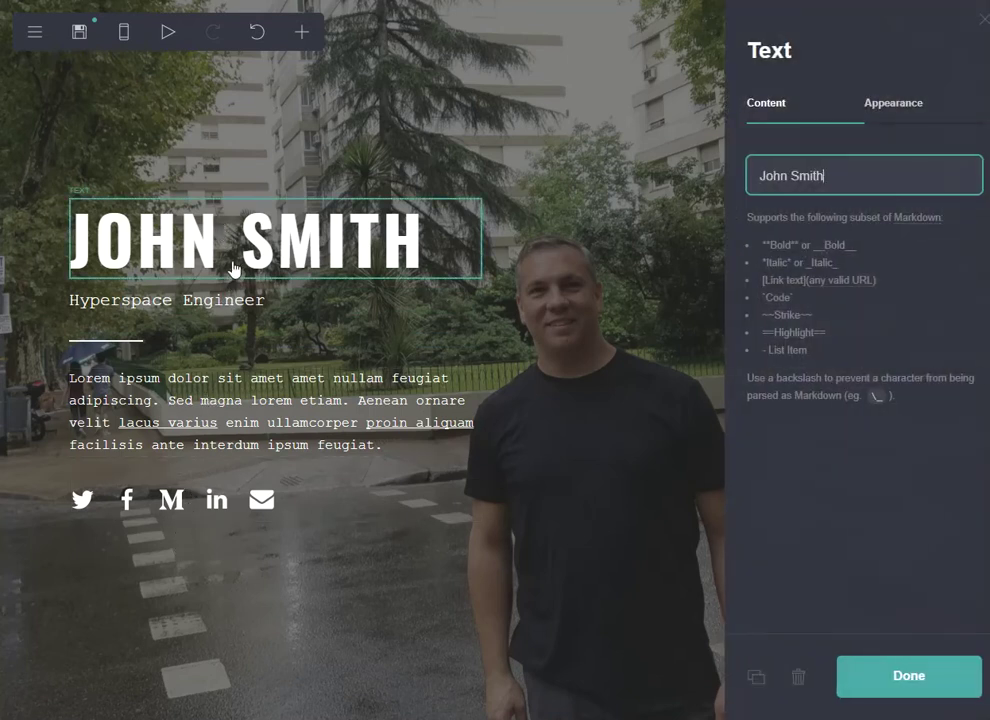
left_click_drag(880, 165, 762, 175)
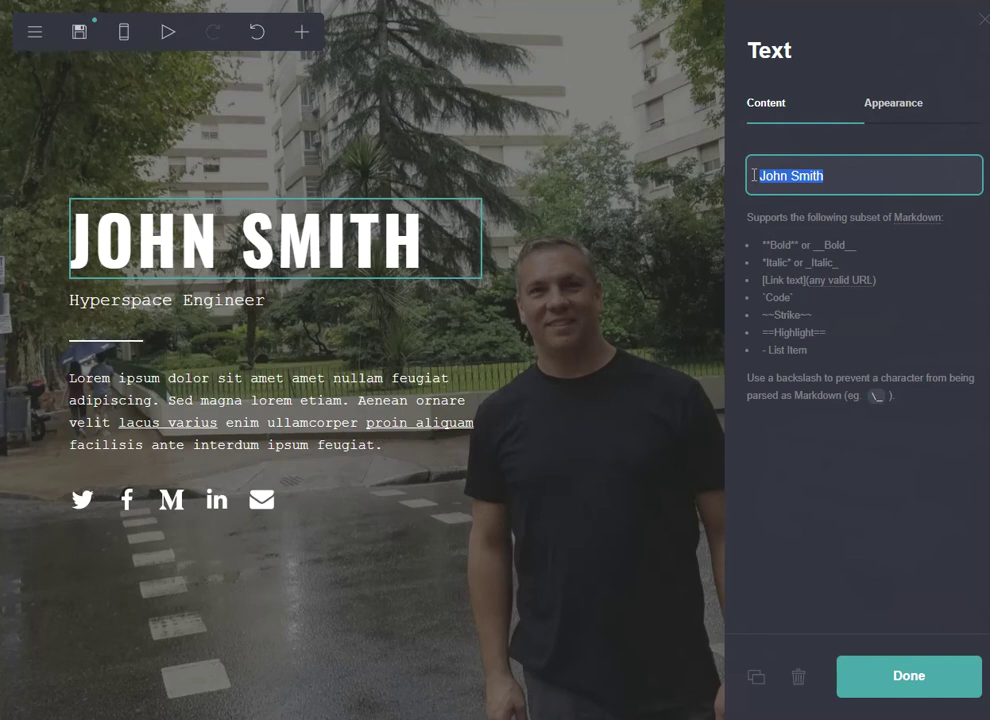
type("Mark Kry")
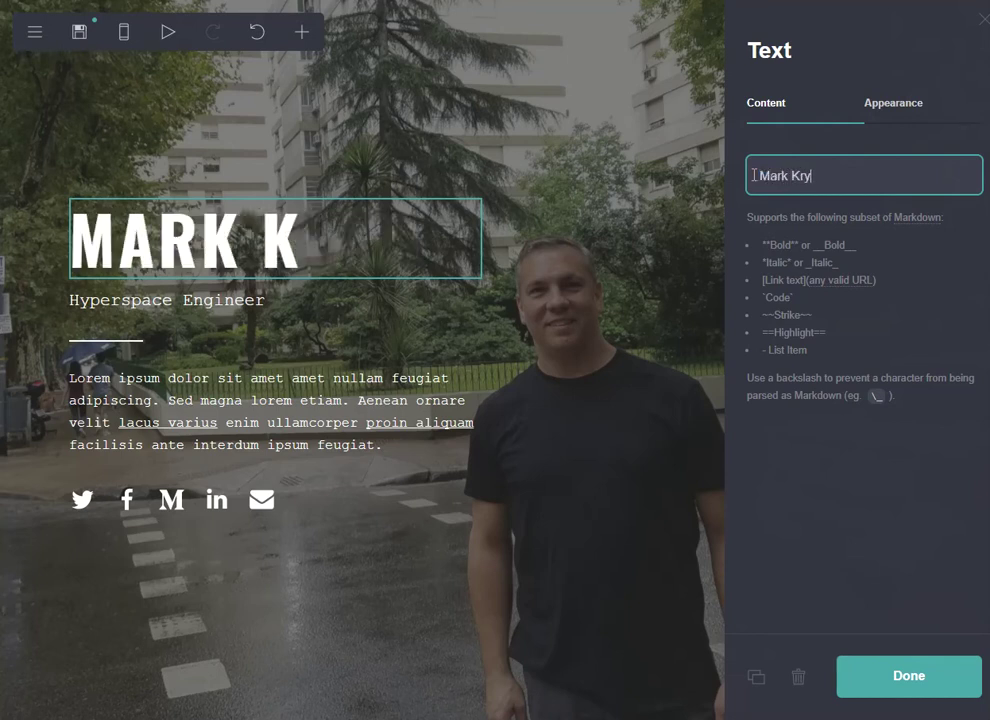
type("nsky")
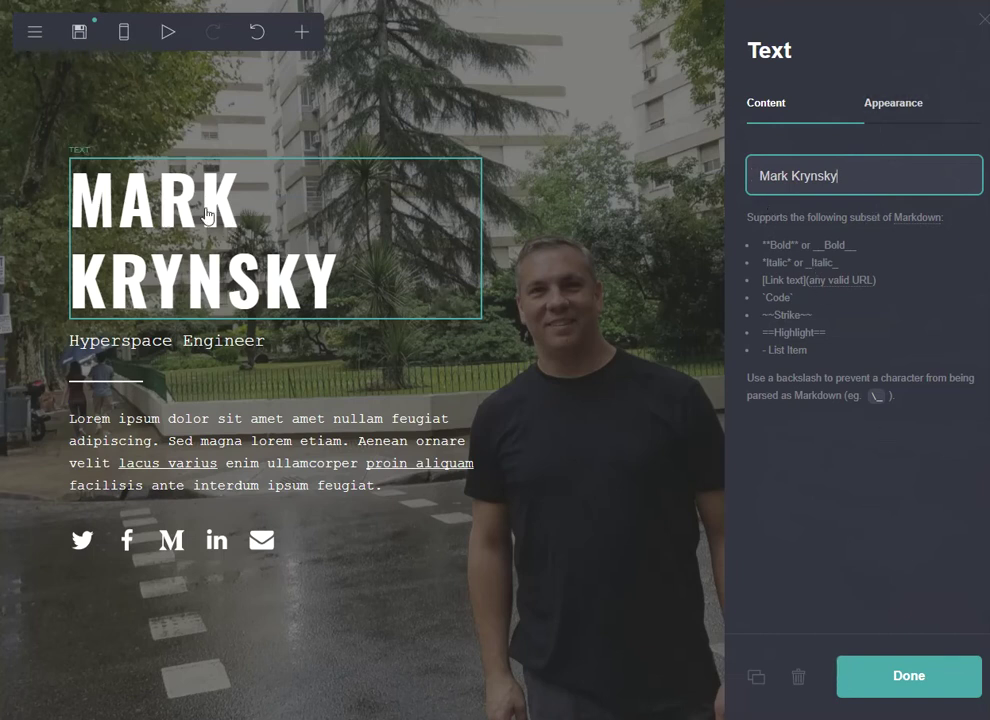
- Try Arvo and Courier New, then set the heading font to Bitter
left_click(895, 112)
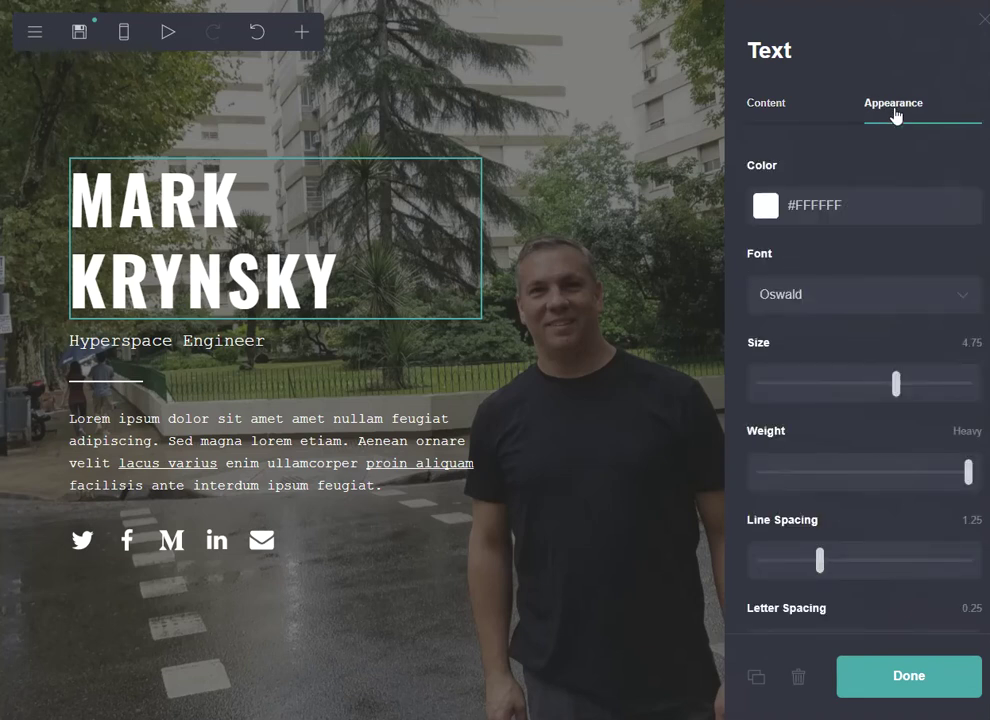
left_click(853, 300)
key("Escape")
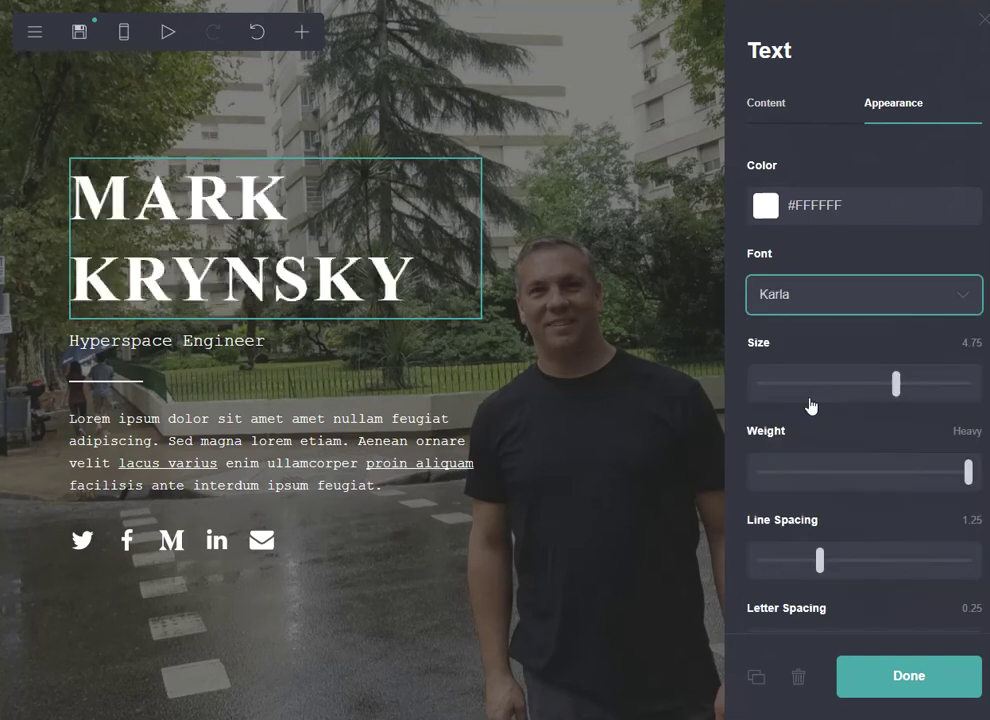
left_click(815, 294)
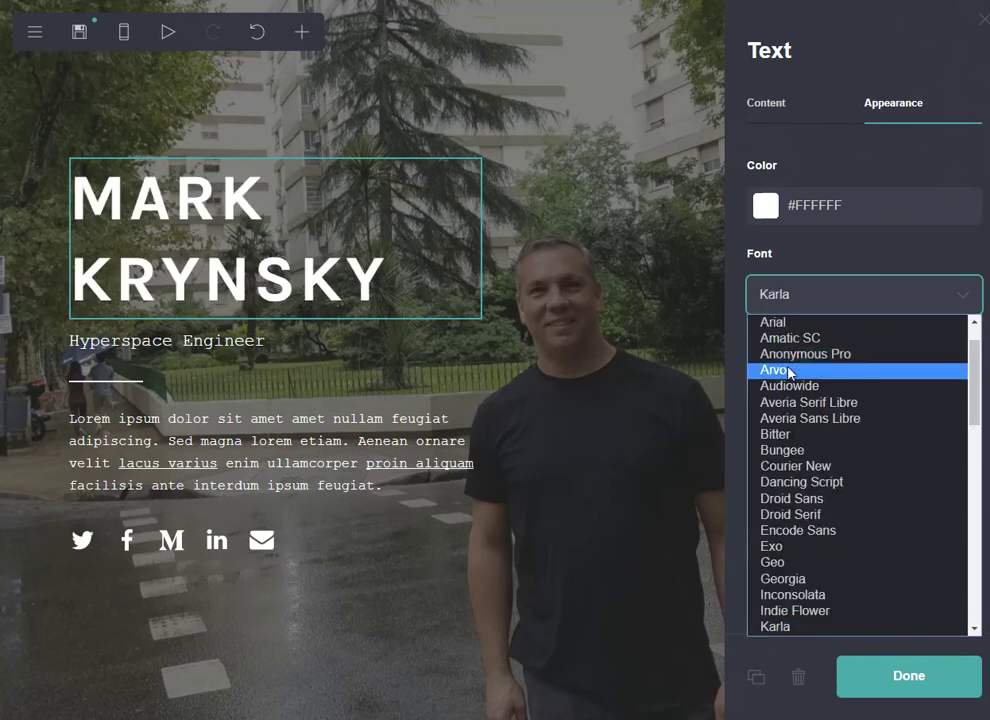
left_click(790, 371)
left_click(813, 306)
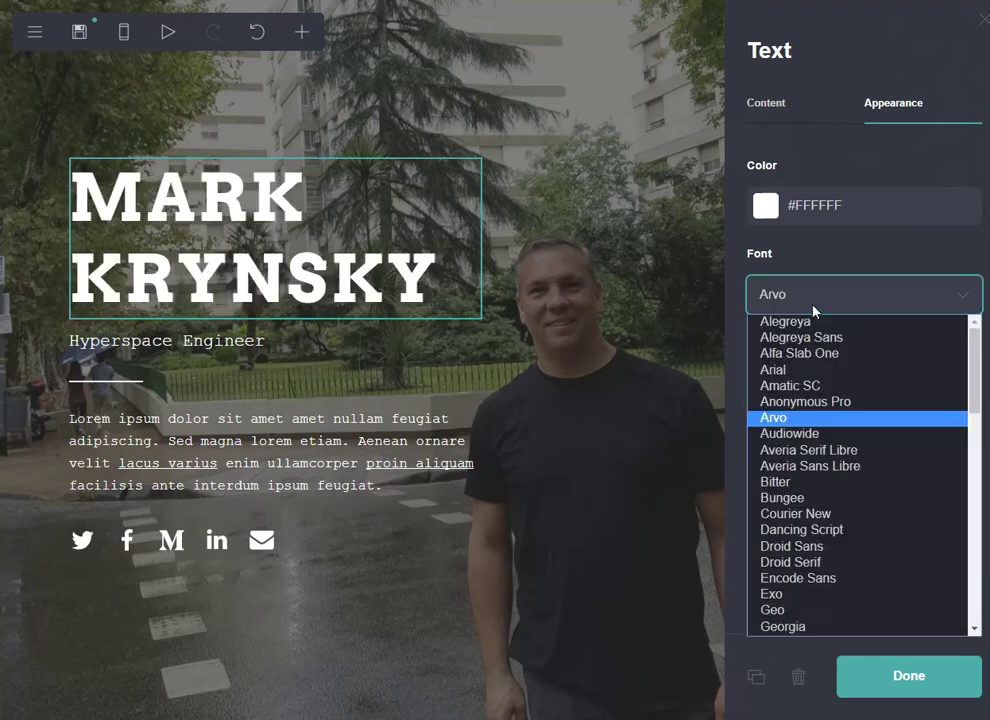
left_click(806, 514)
left_click(835, 304)
left_click(820, 483)
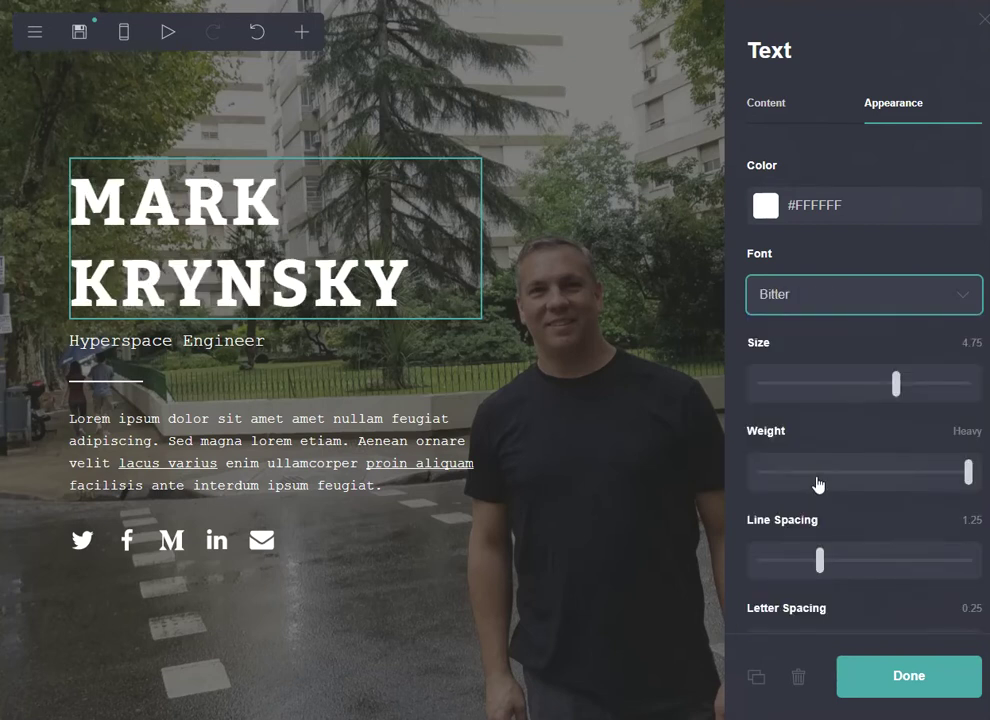
- Give the heading Medium weight, size 3.375 and 0.2 letter spacing
scroll(853, 614, "down", 3)
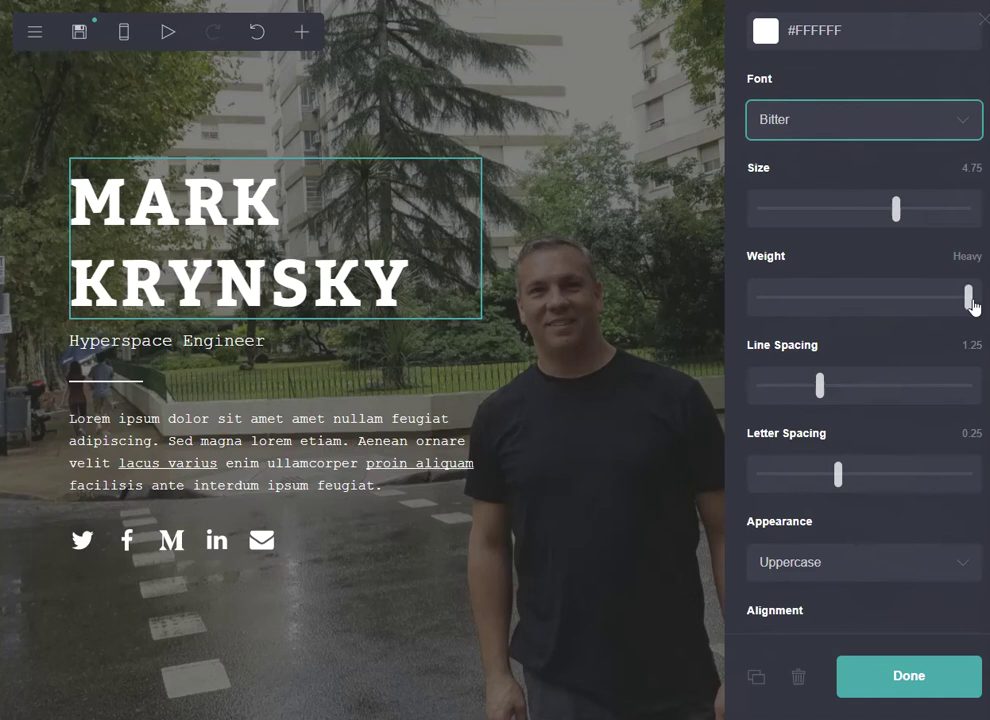
left_click_drag(973, 302, 870, 302)
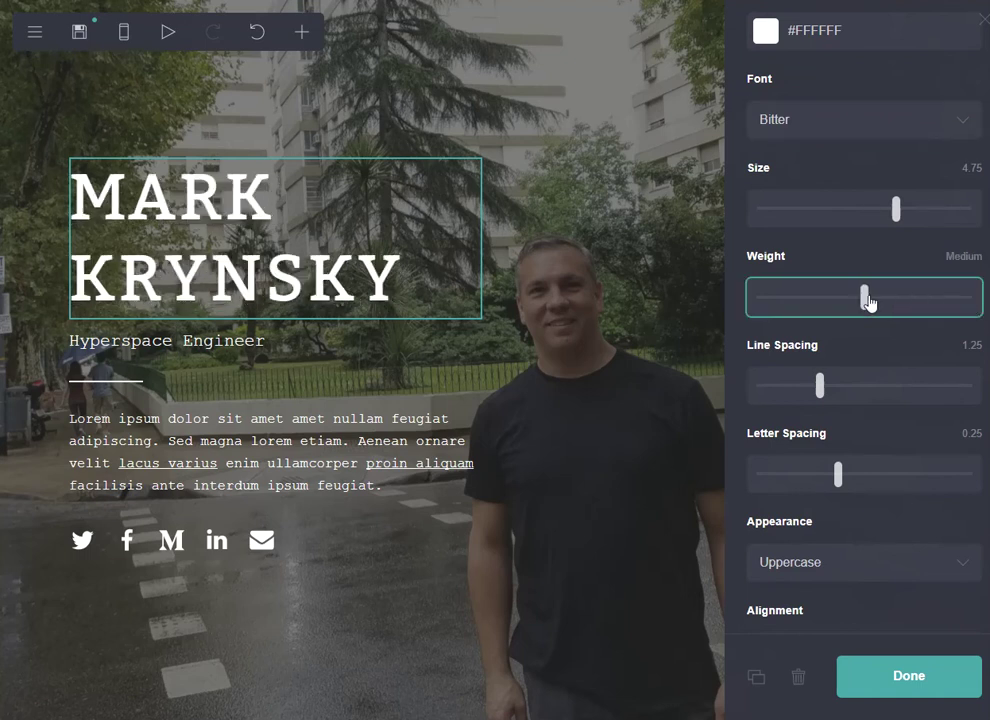
left_click_drag(896, 210, 853, 221)
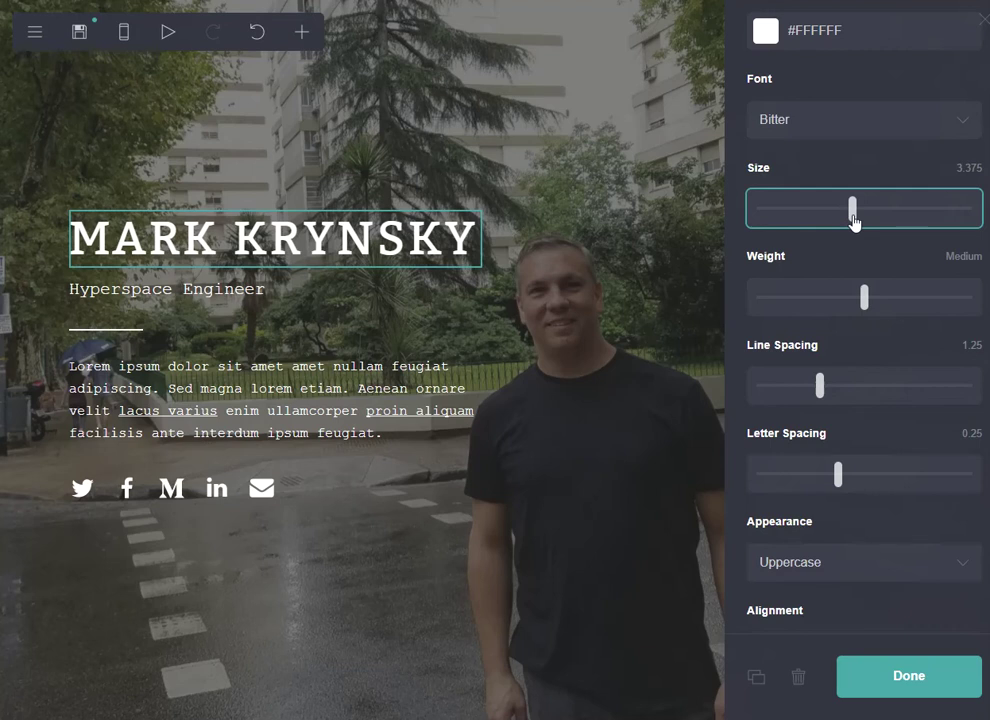
mouse_move(835, 477)
left_mouse_down()
mouse_move(815, 486)
mouse_move(807, 475)
mouse_move(835, 478)
left_mouse_up()
scroll(873, 537, "down", 1)
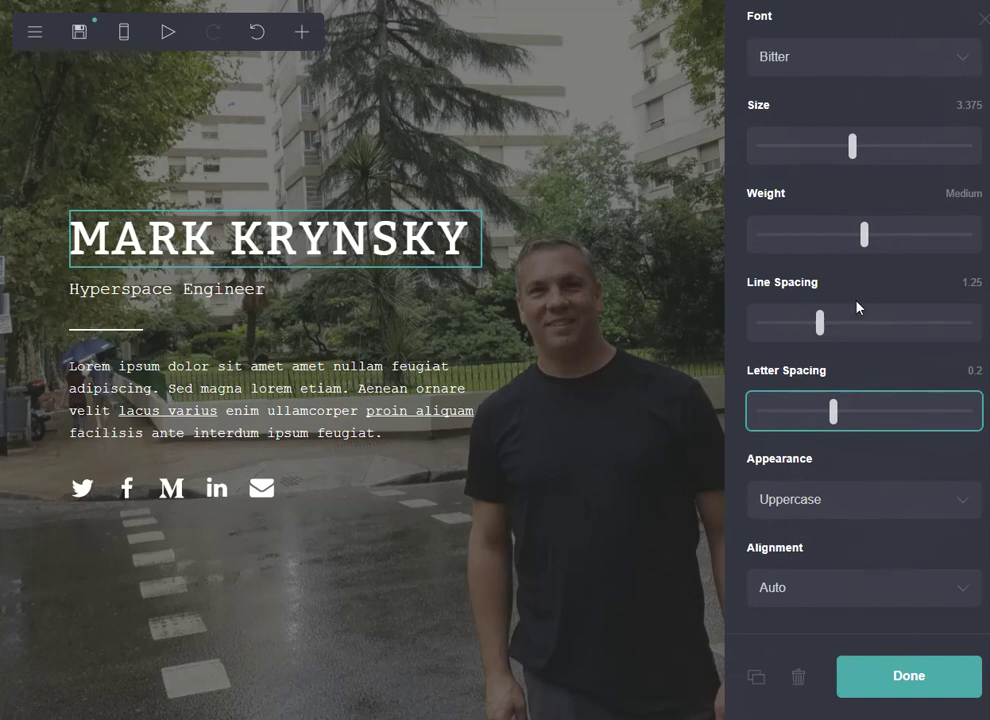
left_click(899, 690)
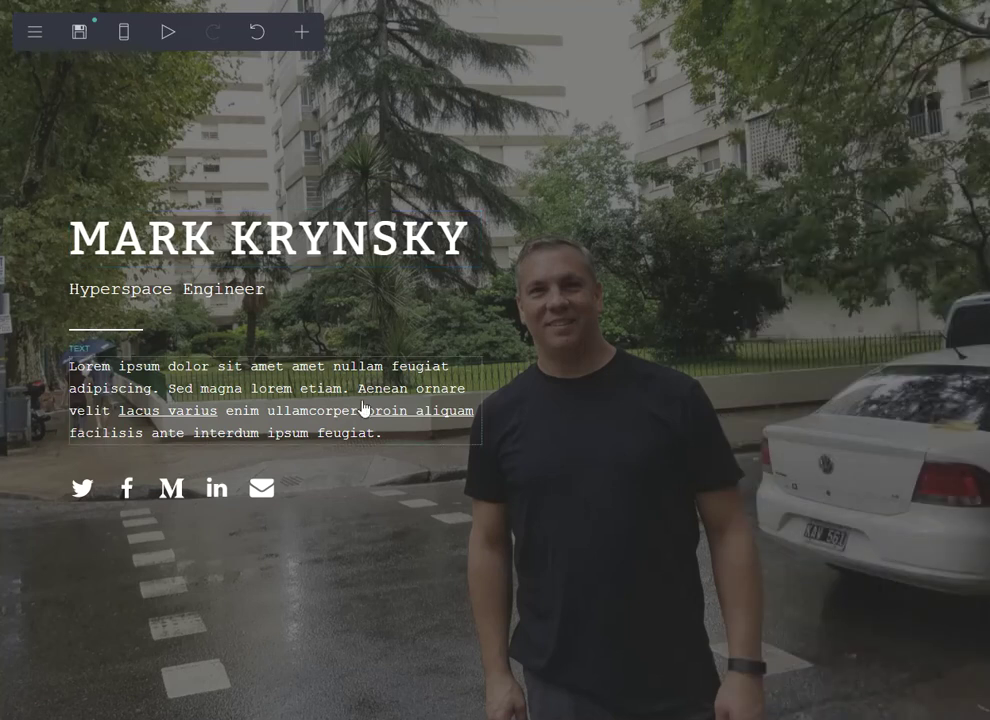
- Make the Hyperspace Engineer subtitle bold by wrapping it in ** markdown
left_click(224, 295)
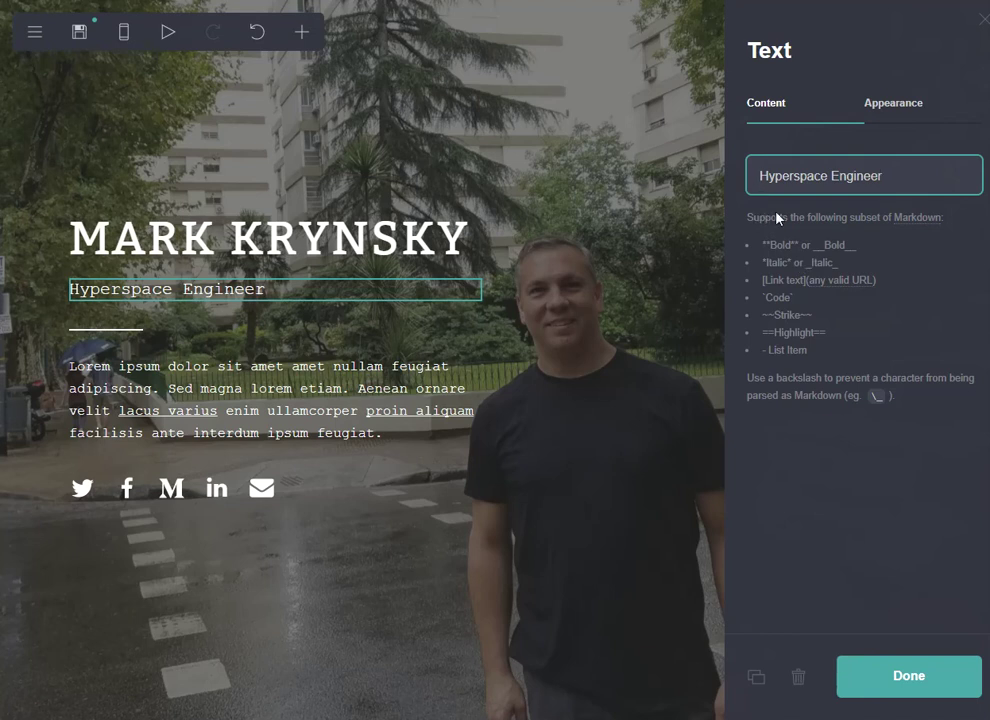
type("**")
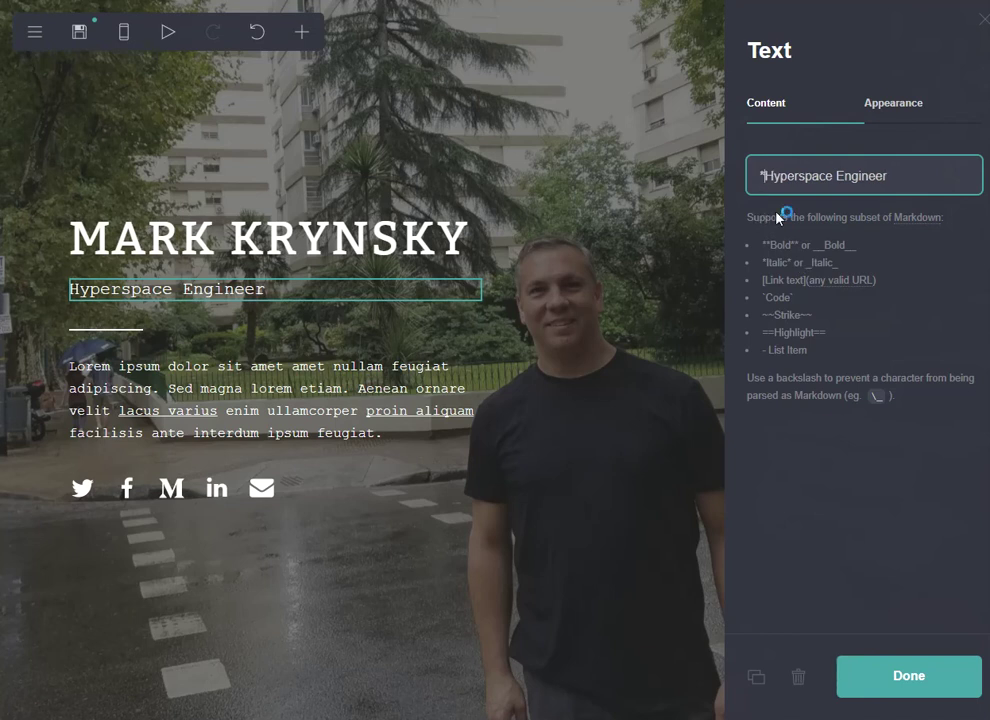
key("Right")
key("Right")
key("Right")
key("Right")
key("ctrl+Right")
key("ctrl+Right")
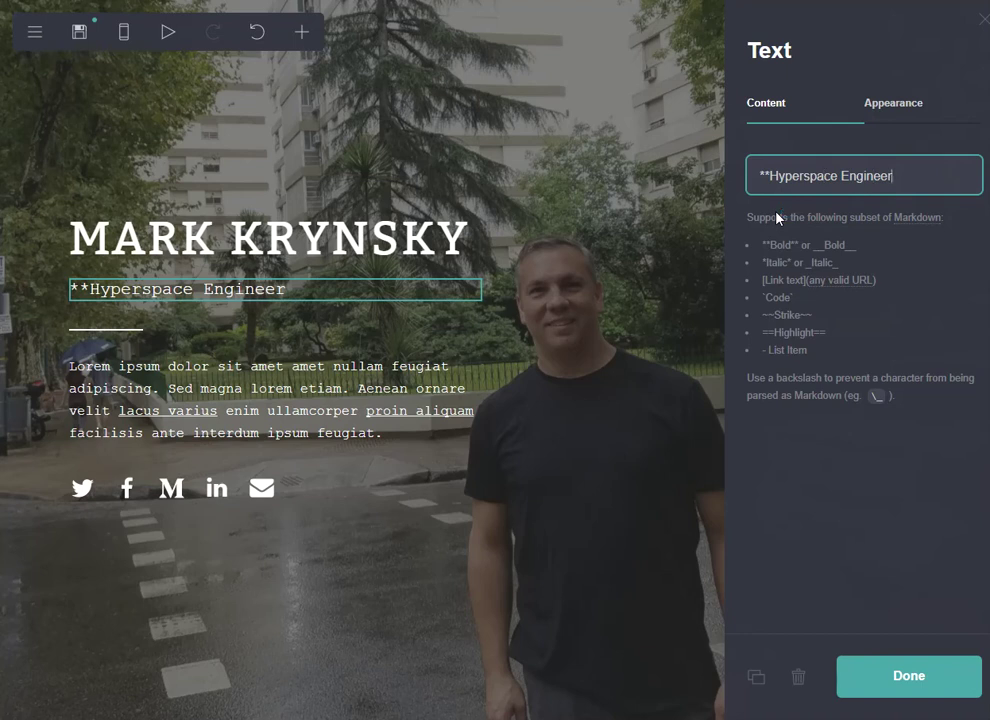
type("**")
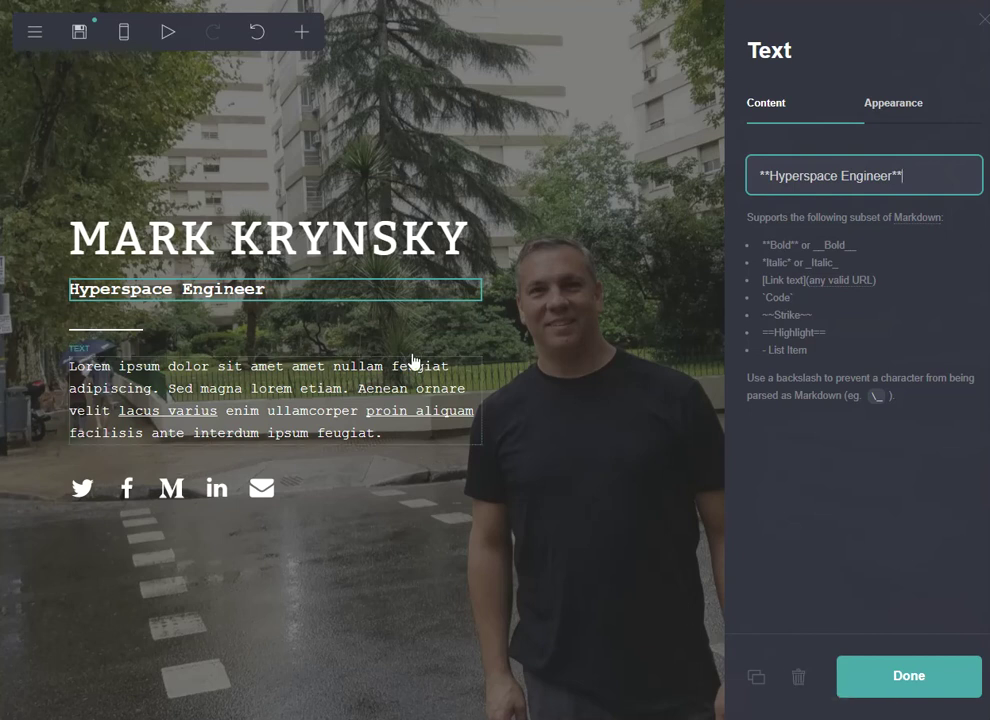
left_click(922, 690)
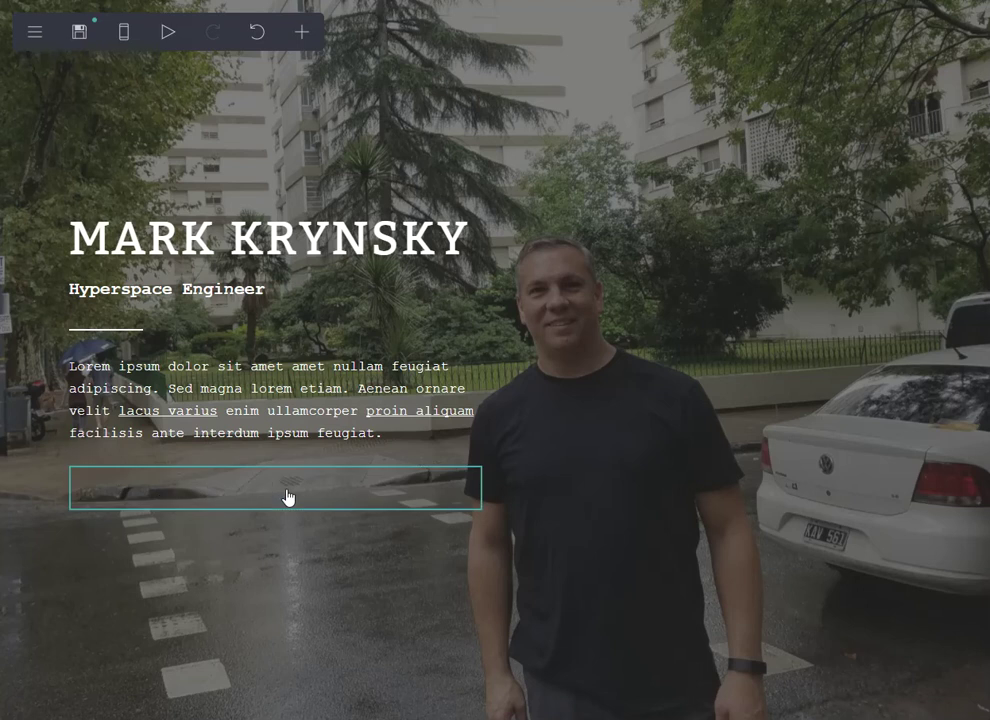
- Add a sixth social icon and set its type to Phone
left_click(287, 496)
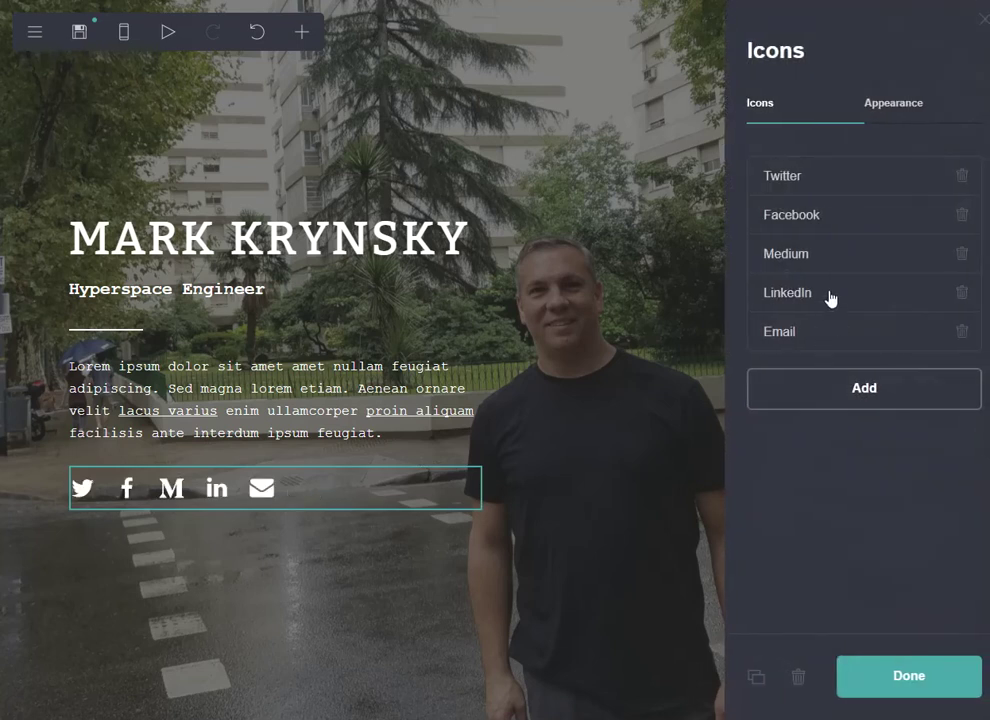
left_click(861, 389)
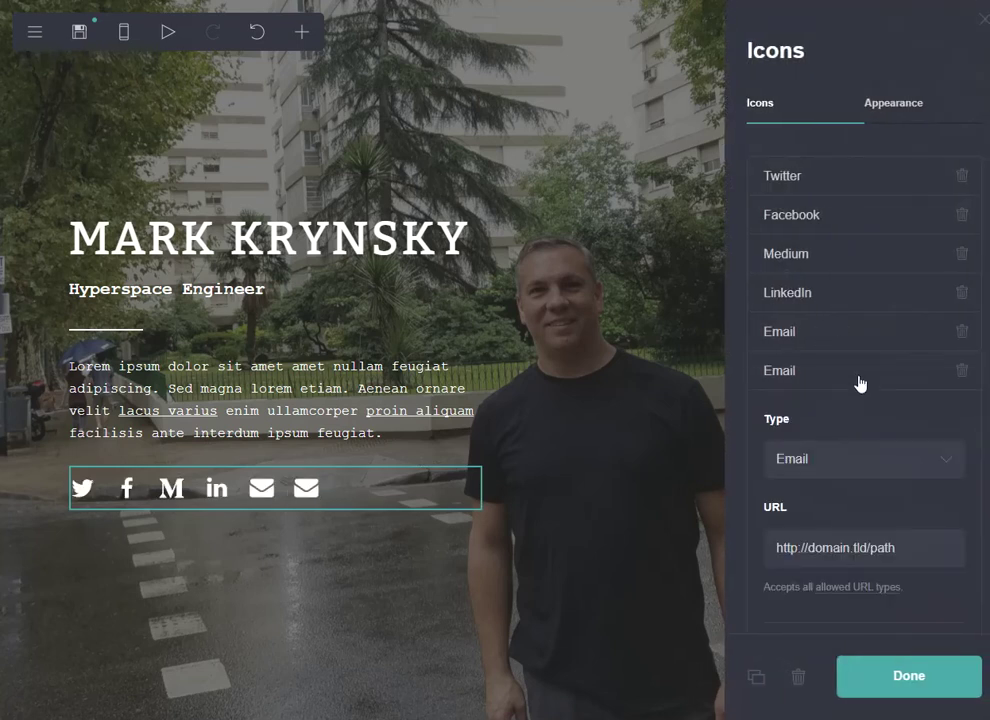
left_click(850, 472)
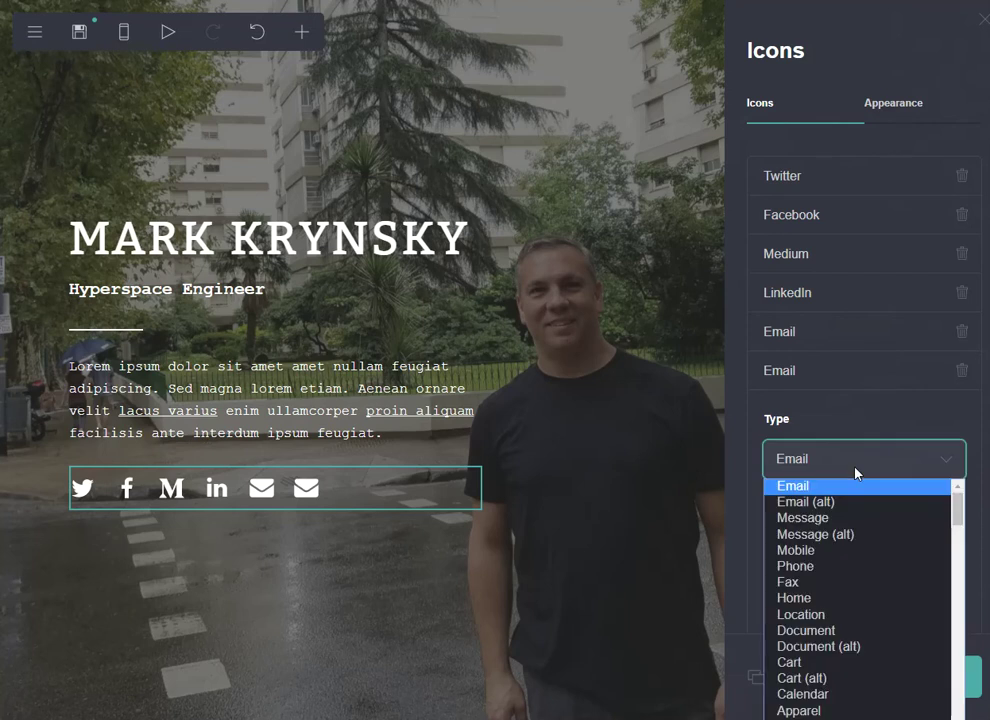
left_click(826, 568)
scroll(857, 535, "down", 3)
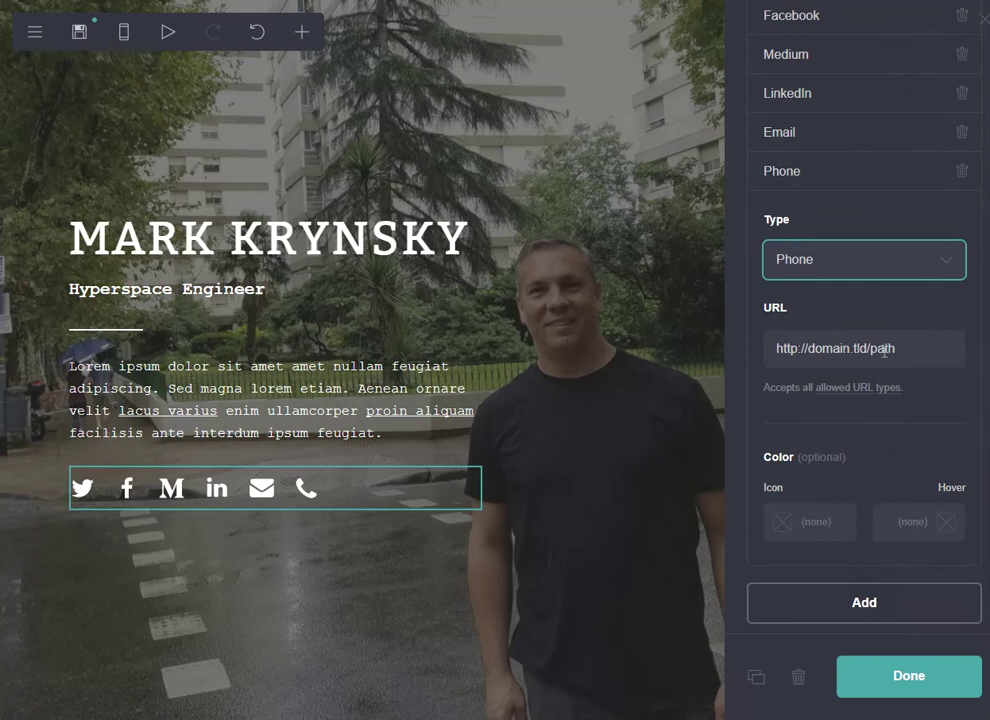
left_click(913, 697)
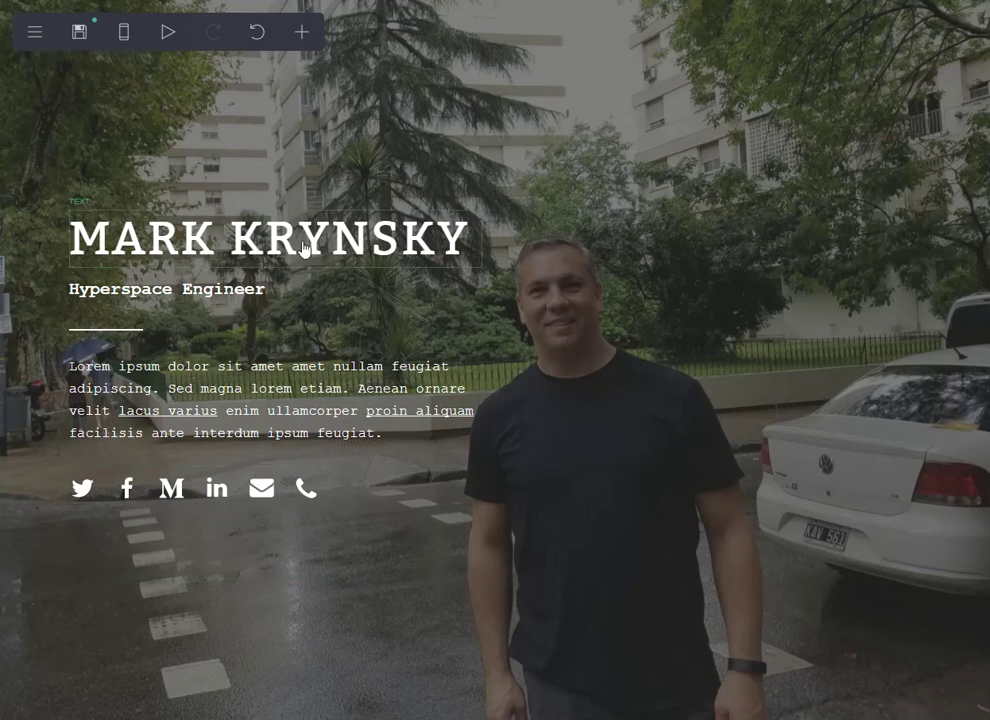
- Insert a 60/40 Columns container and move the social icons and paragraph into it
left_click(303, 34)
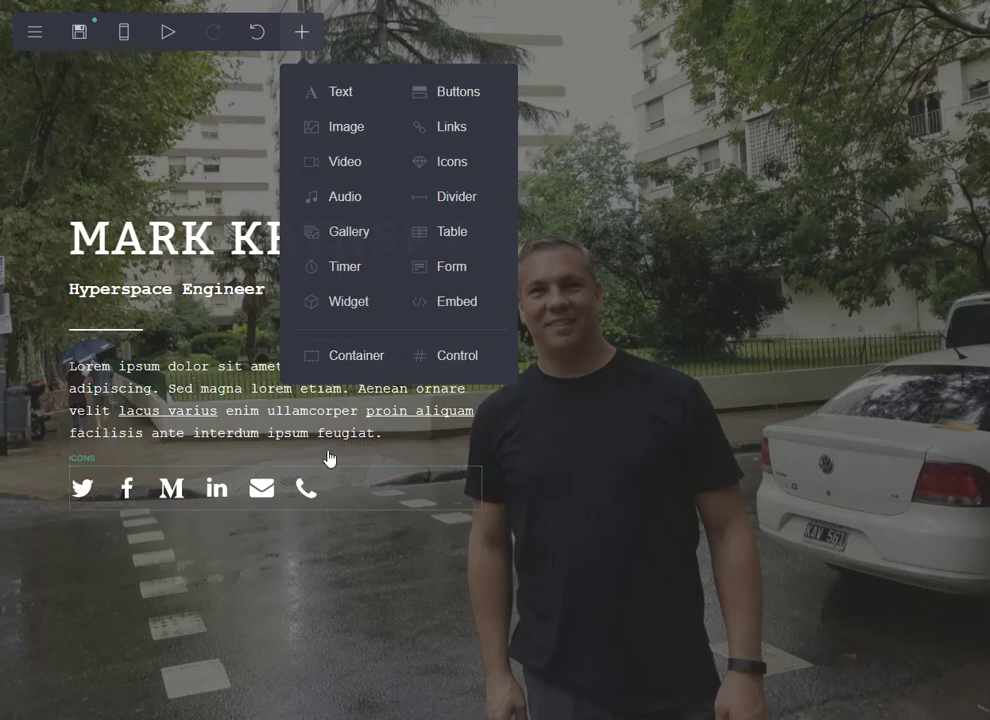
left_click(357, 356)
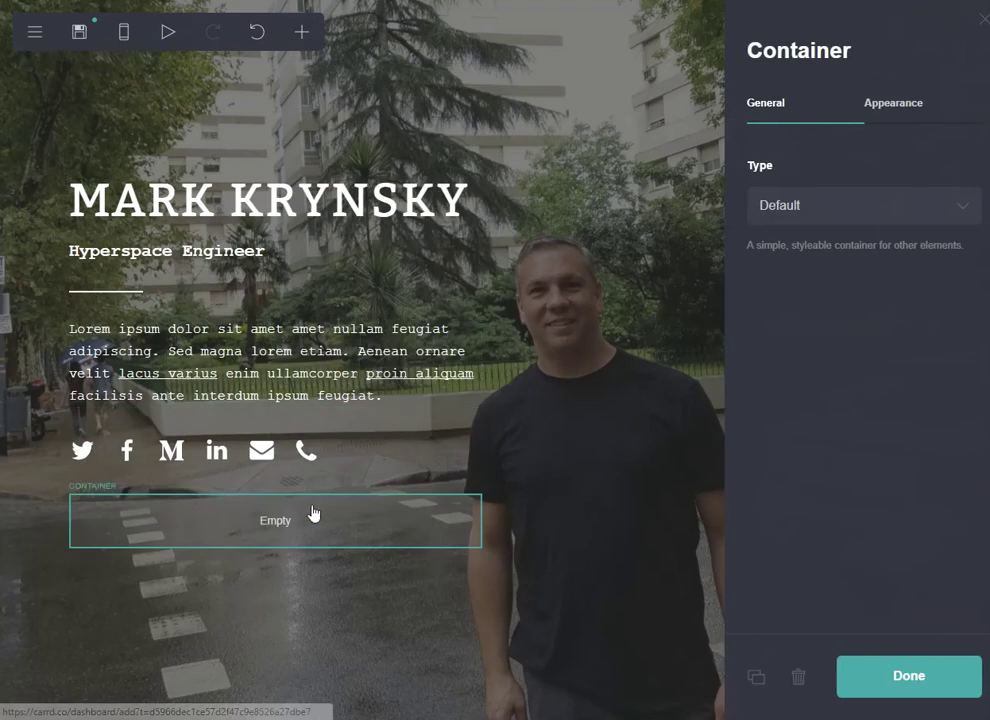
left_click(315, 537)
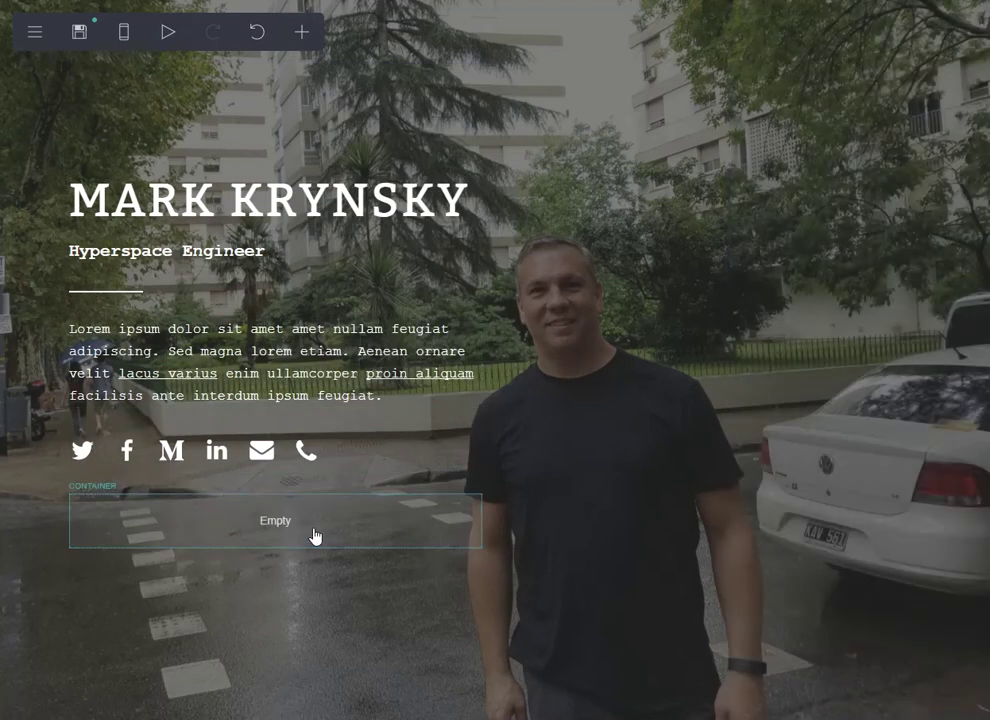
left_click(826, 210)
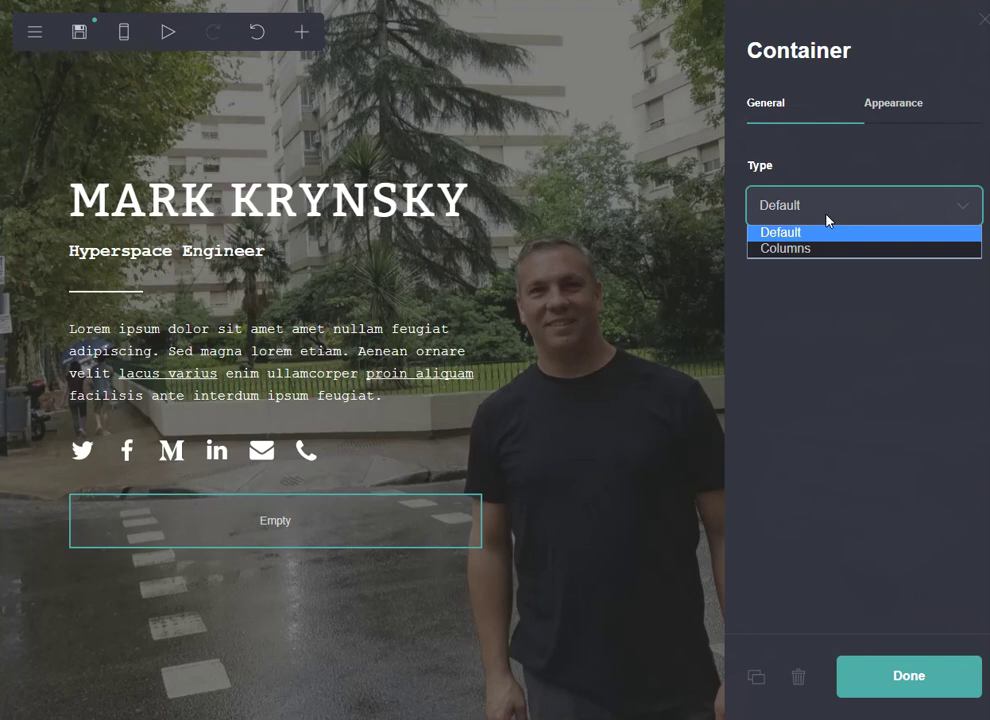
left_click(821, 254)
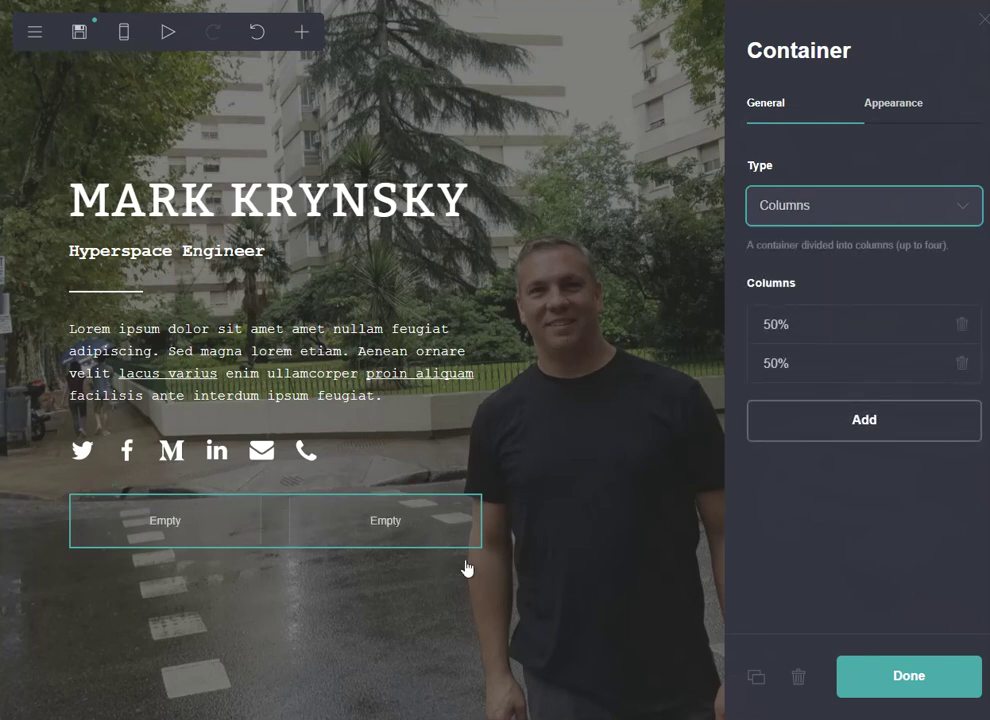
left_click(786, 328)
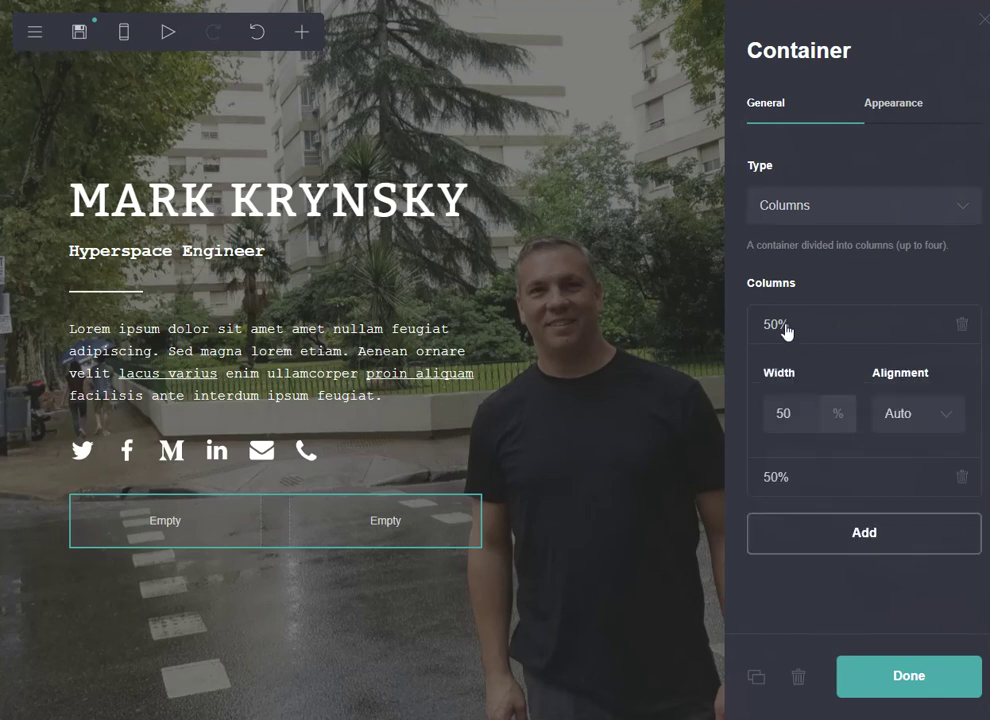
double_click(785, 418)
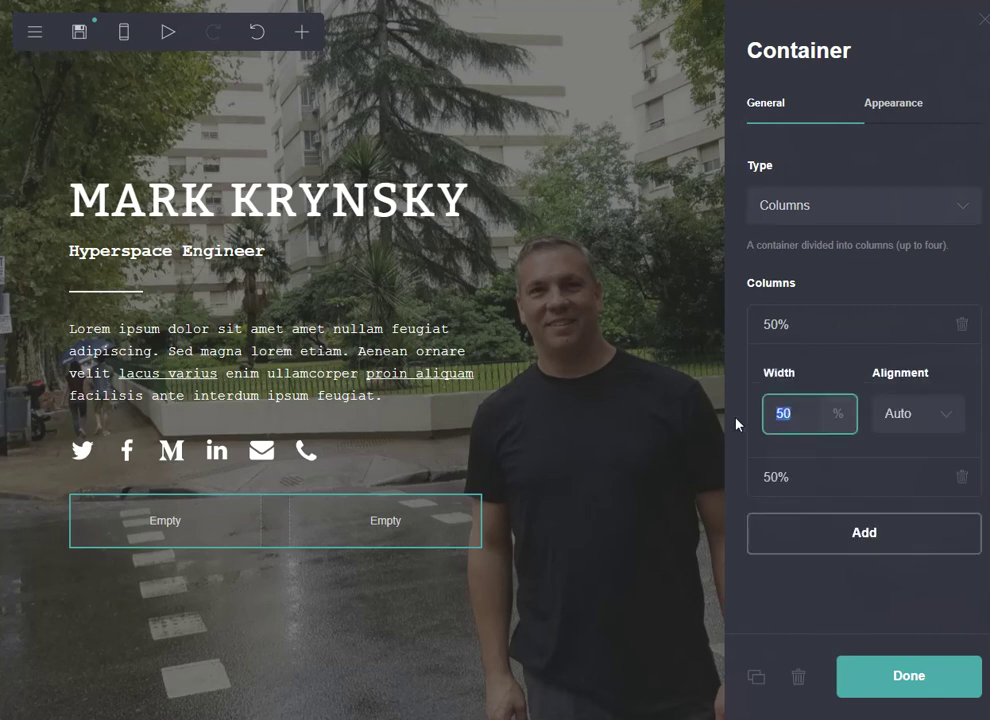
type("60")
left_click(896, 676)
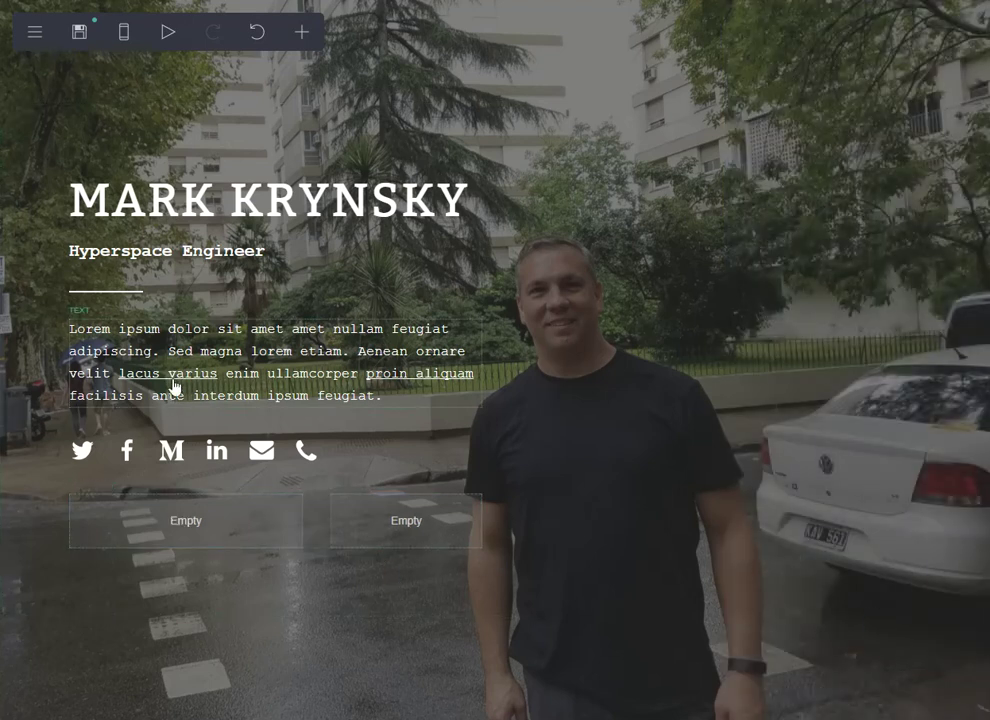
left_click_drag(168, 457, 159, 526)
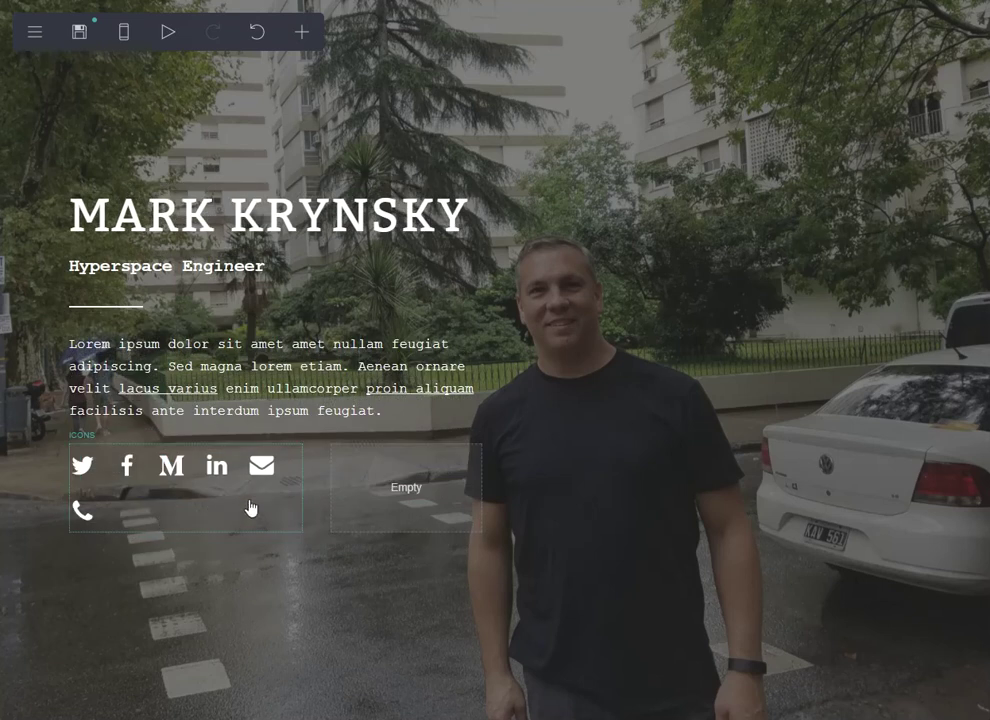
left_click_drag(283, 382, 402, 492)
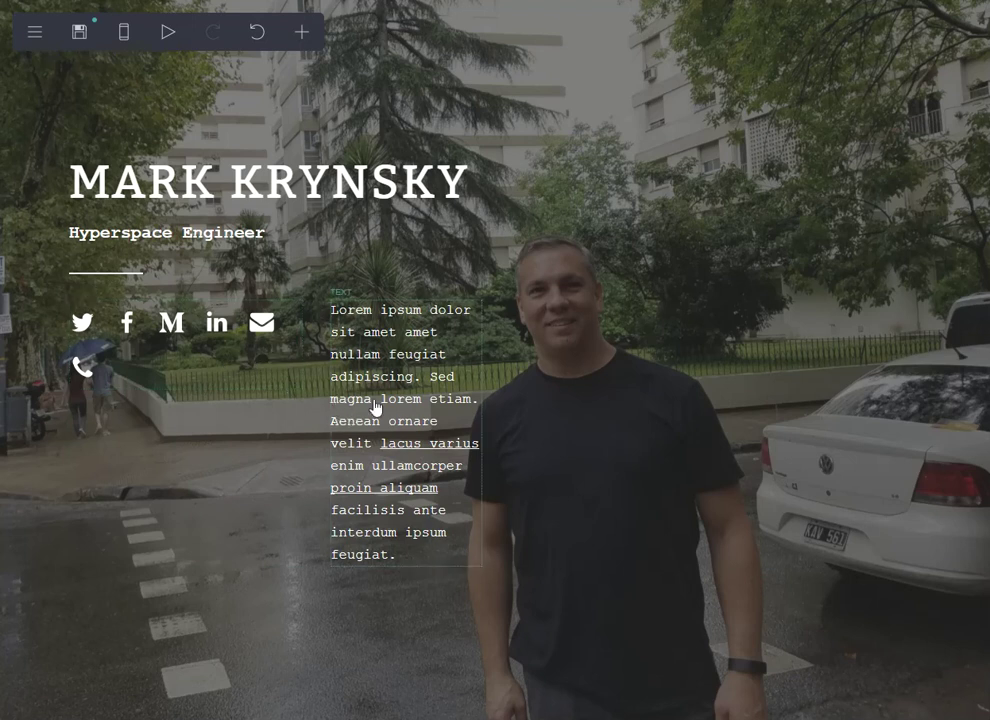
- Undo four times to remove the column container, then open the add-element list
left_click(257, 35)
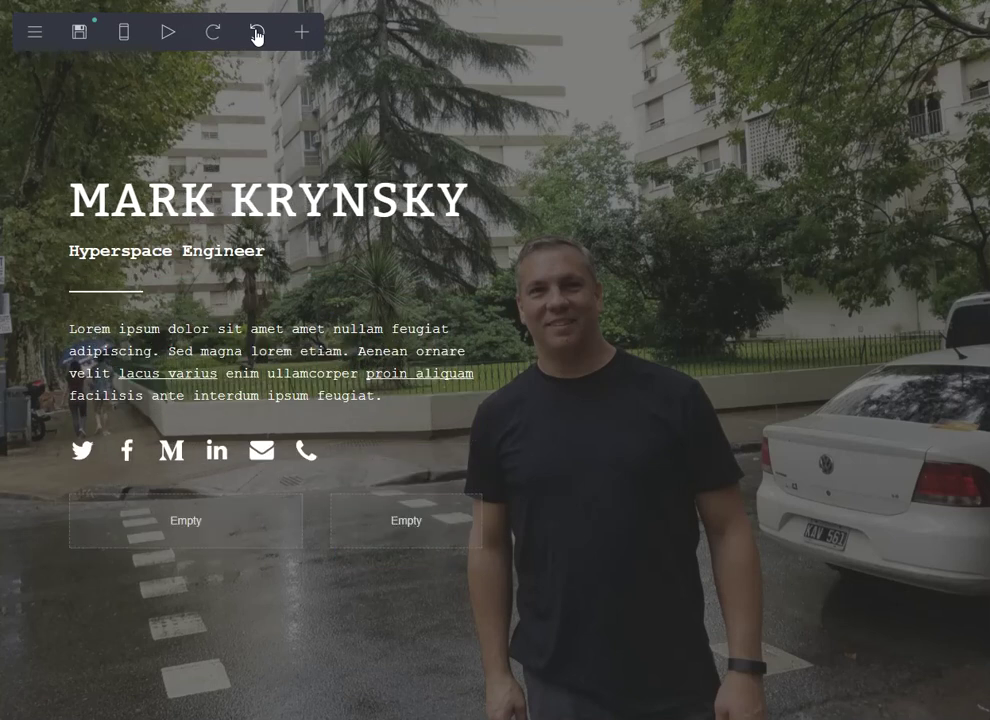
left_click(257, 35)
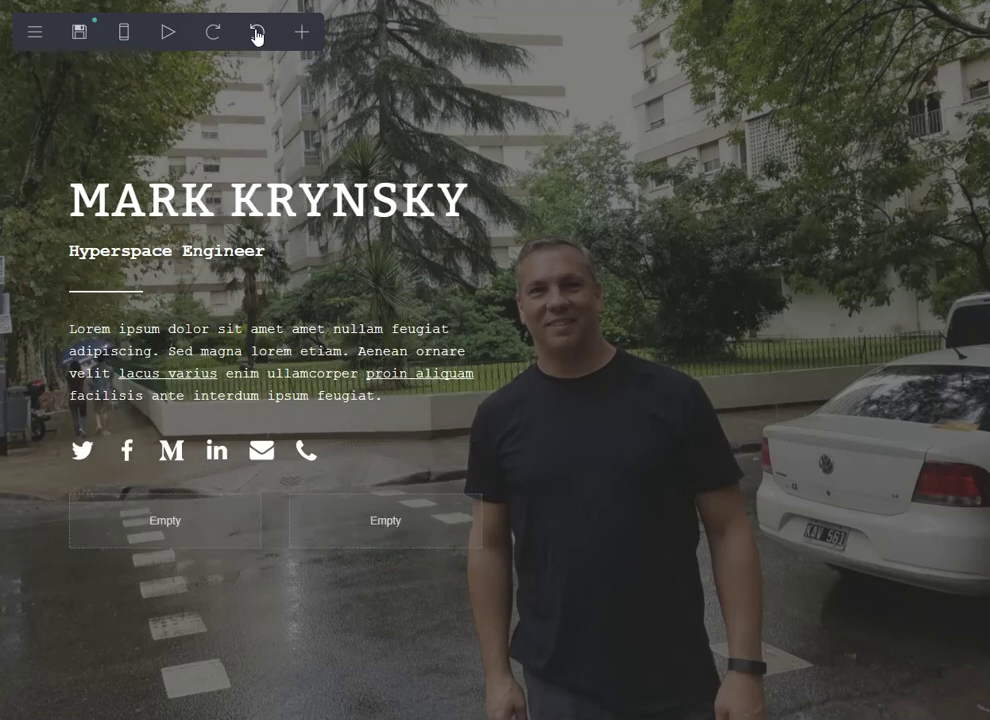
left_click(257, 35)
left_click(257, 35)
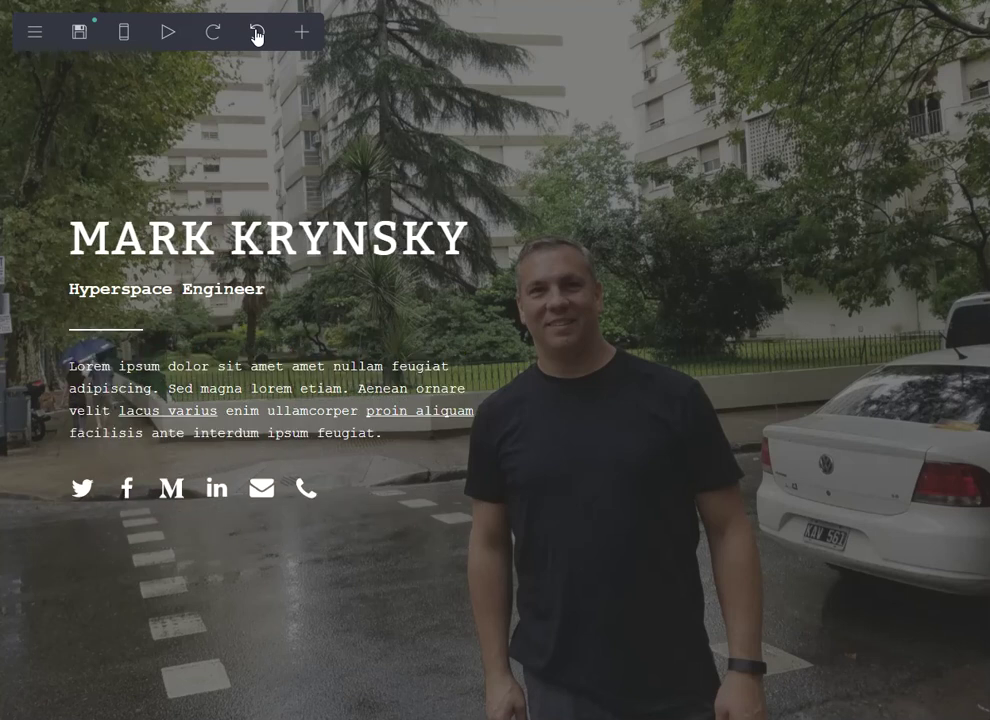
left_click(300, 40)
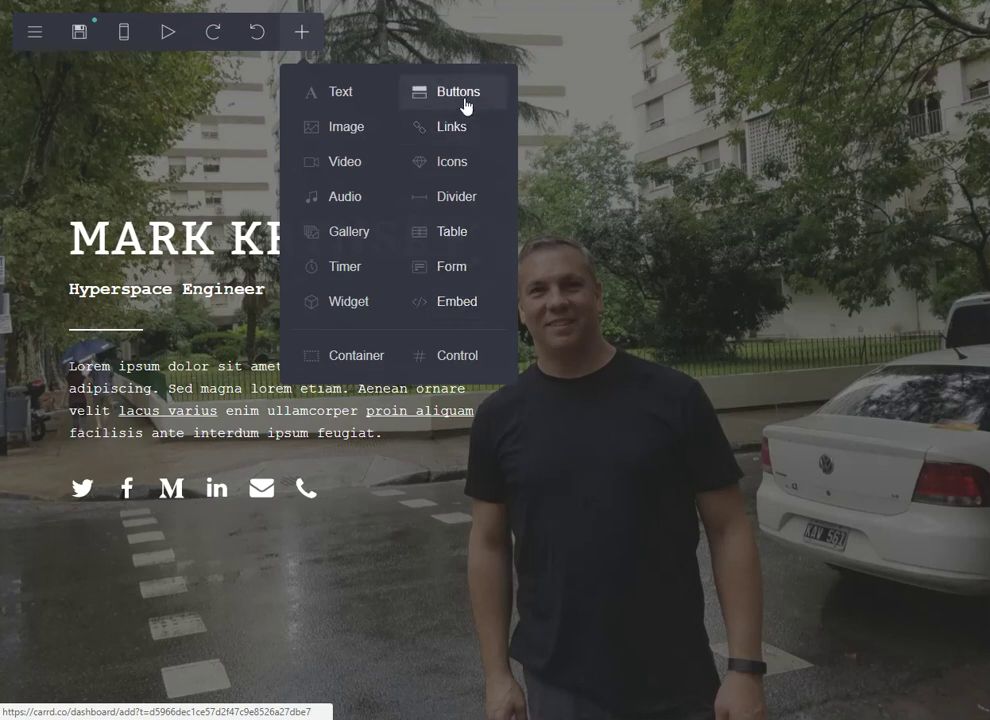
- Add a Stripe Checkout Button widget with Pay with Card below the icons
left_click(358, 300)
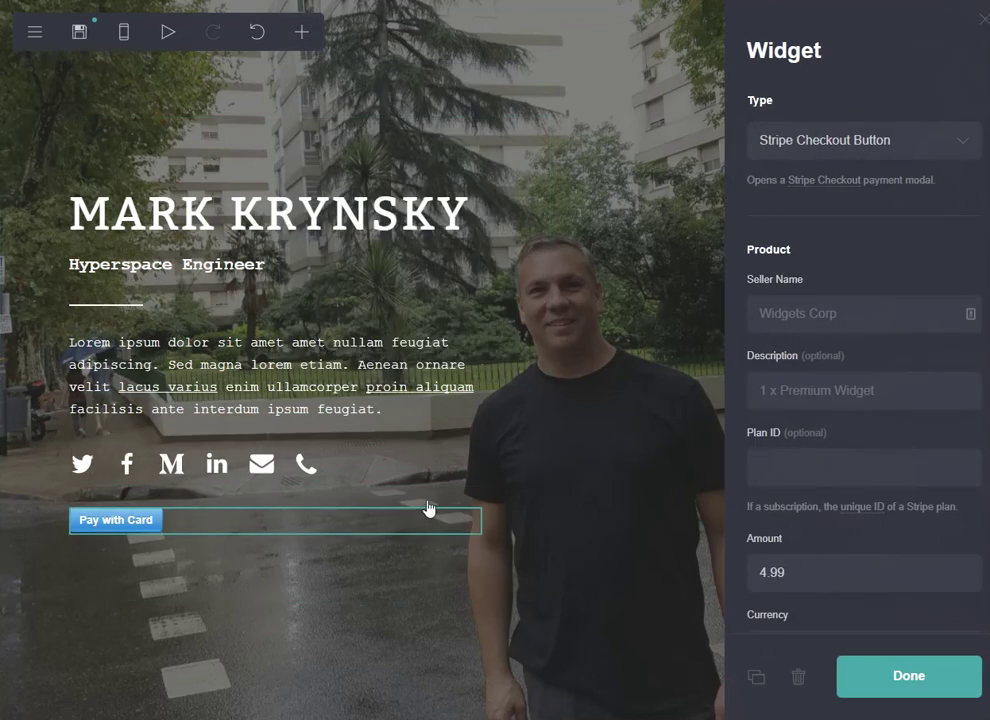
left_click(864, 150)
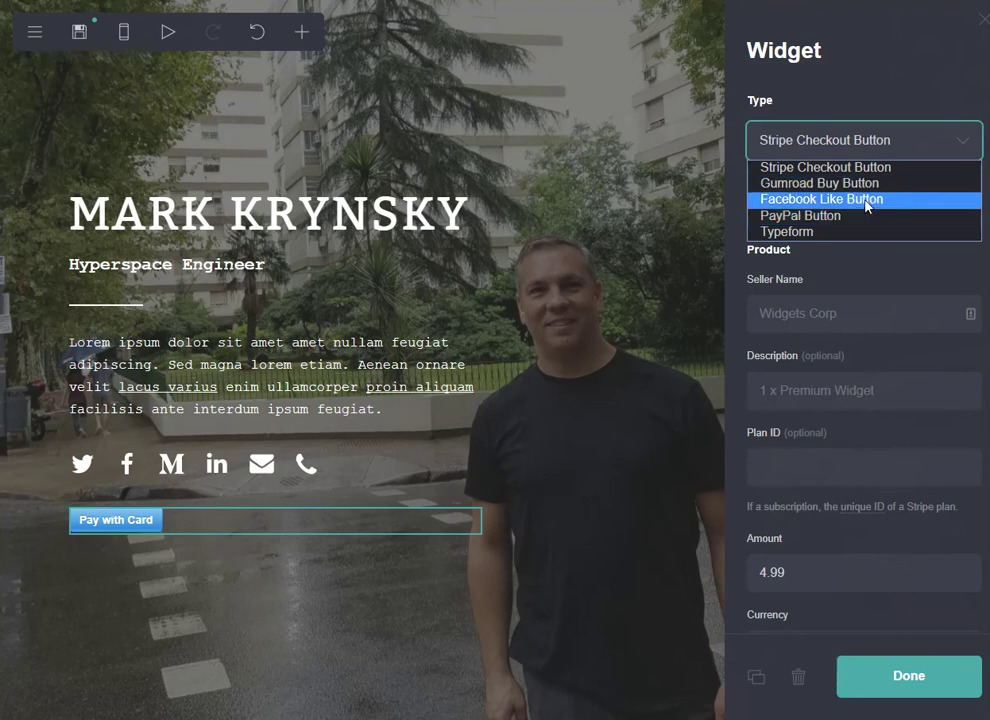
left_click(932, 686)
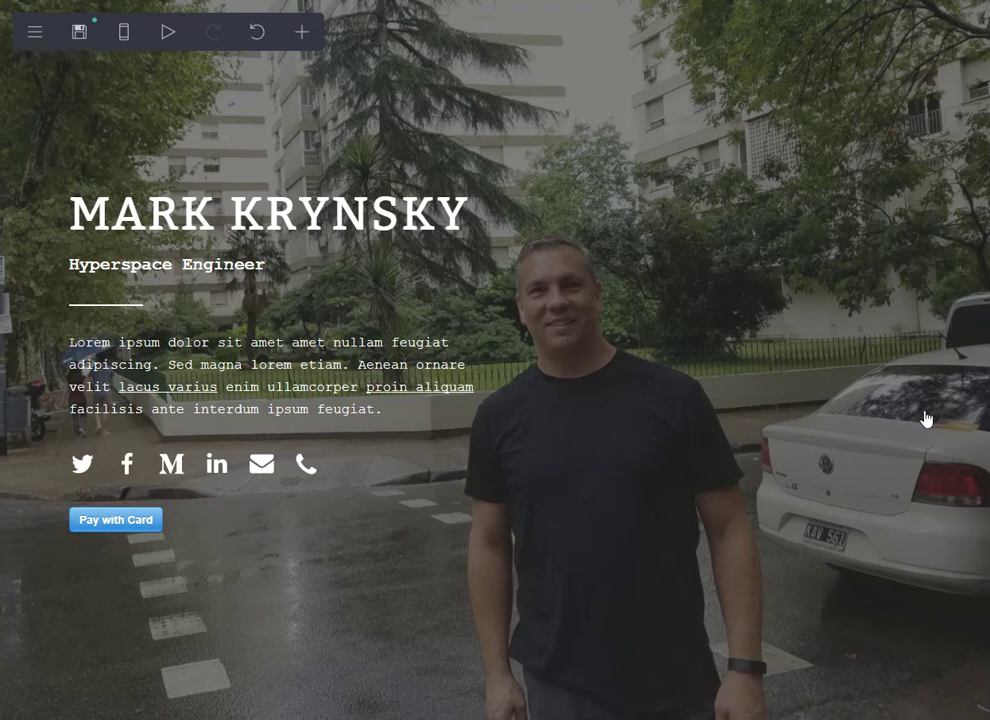
left_click(300, 32)
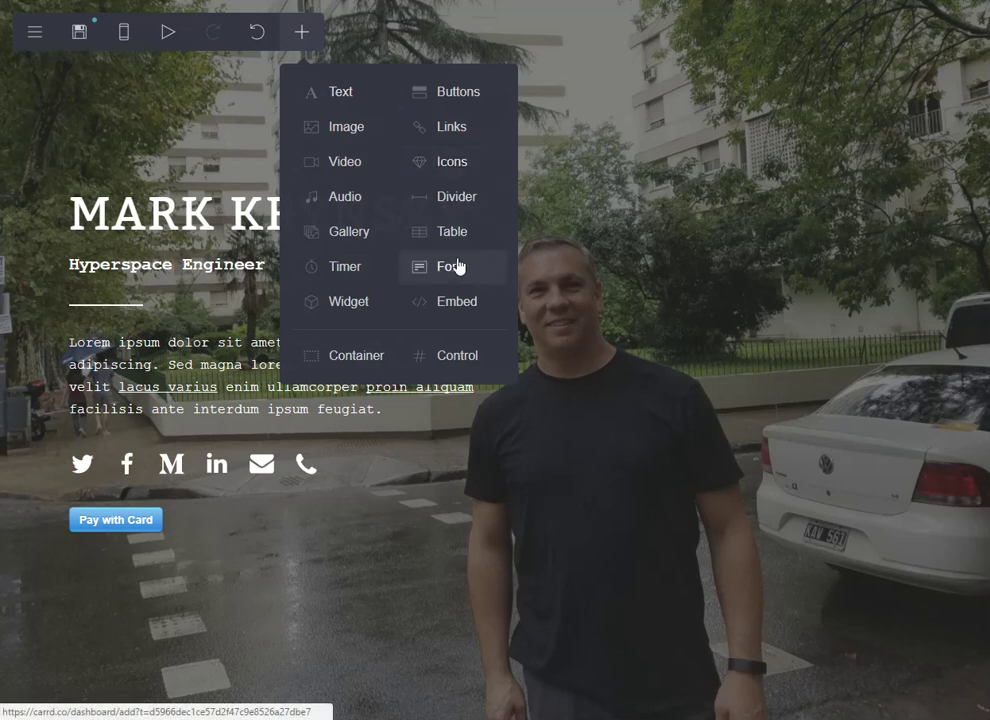
- Reopen the page Background settings, showing the street photo as a Right-positioned, Fill-size image
left_click(681, 63)
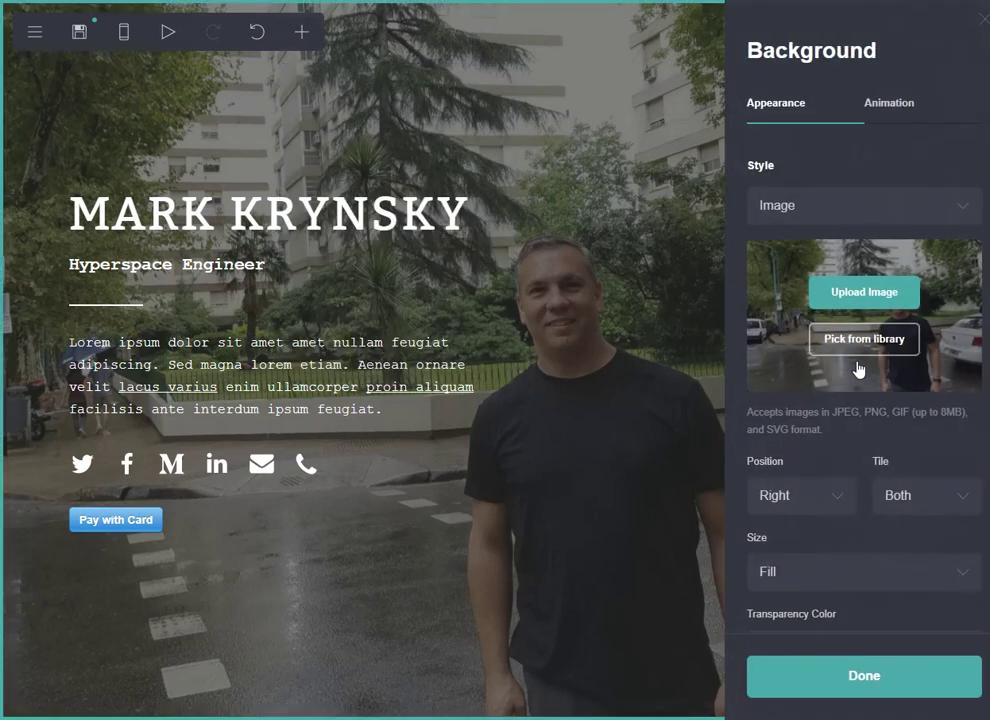